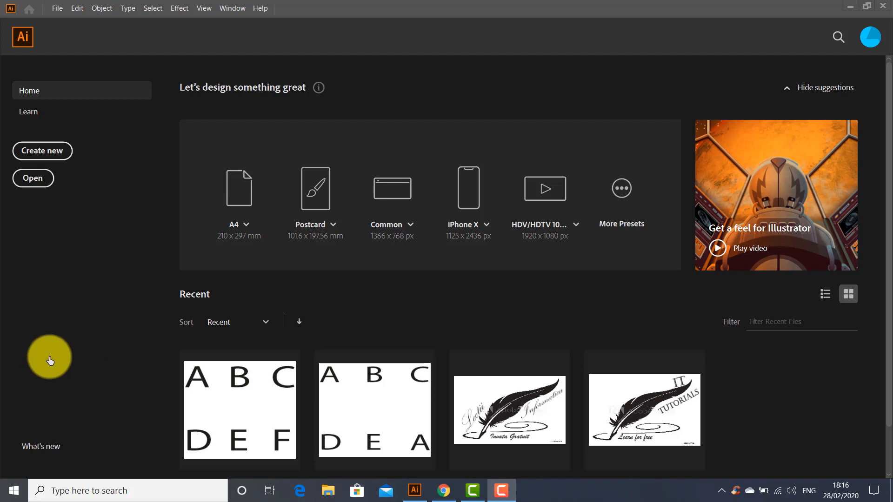
# Start a new print document with the A4 preset, keeping millimetres and portrait orientation
pyautogui.click(42, 156)
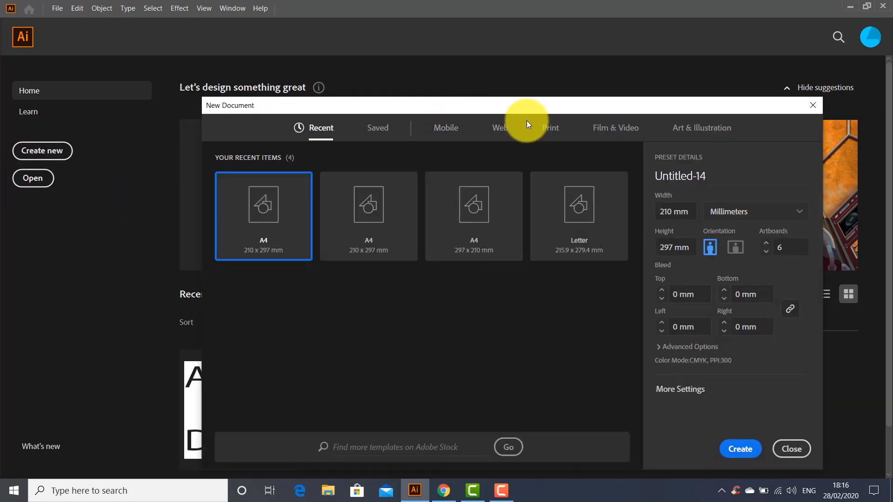
pyautogui.click(549, 127)
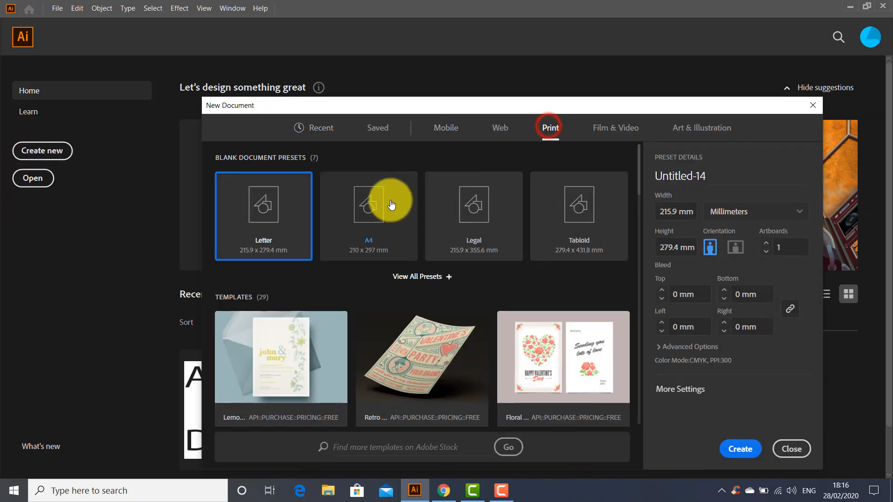
pyautogui.click(378, 201)
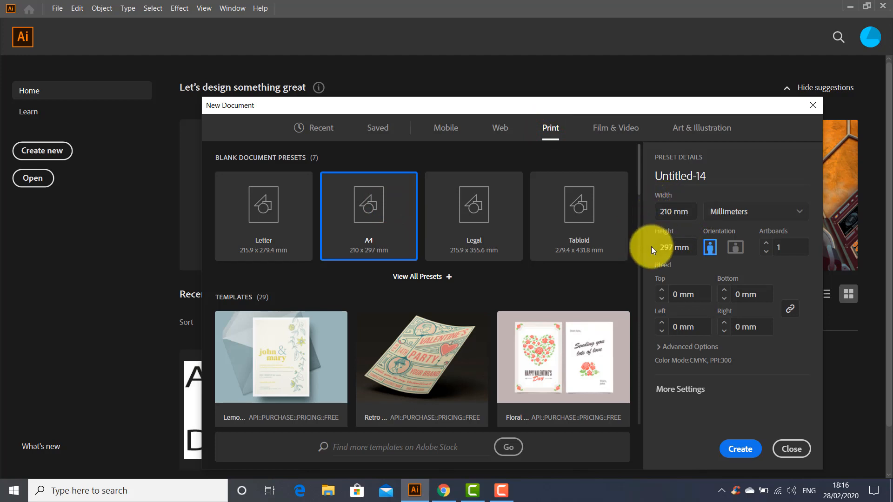
pyautogui.click(800, 211)
pyautogui.click(800, 212)
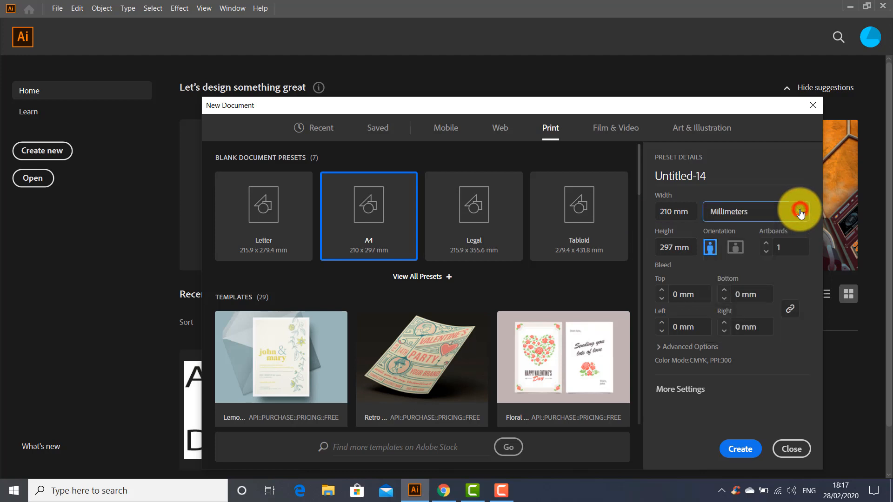
pyautogui.click(736, 249)
pyautogui.click(710, 247)
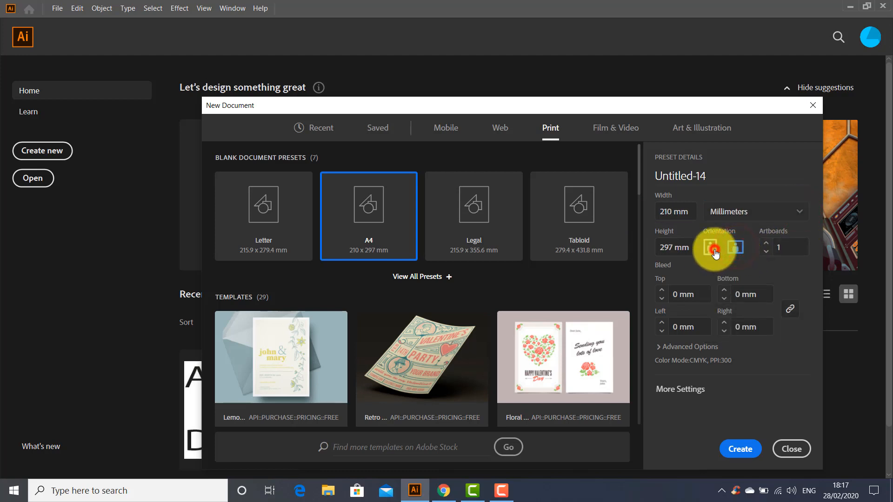
# Try several artboard counts for the new document, starting at 6, and bring the count back to 1
pyautogui.click(784, 249)
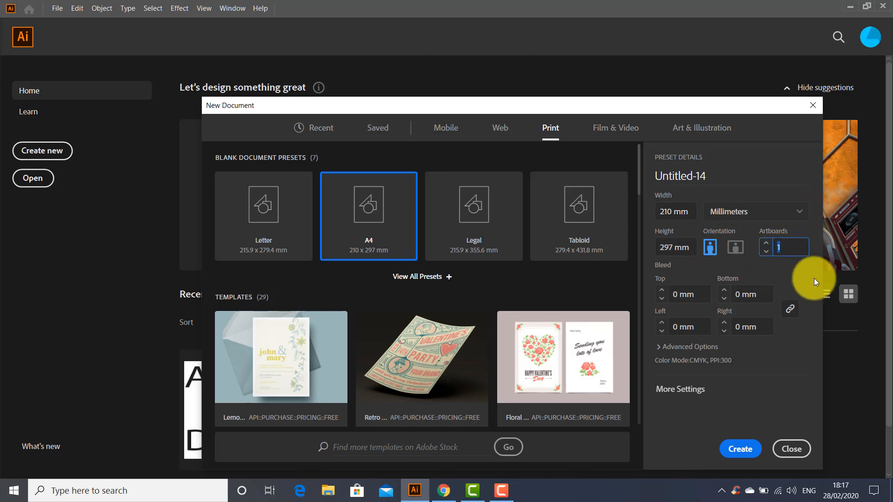
pyautogui.write('6')
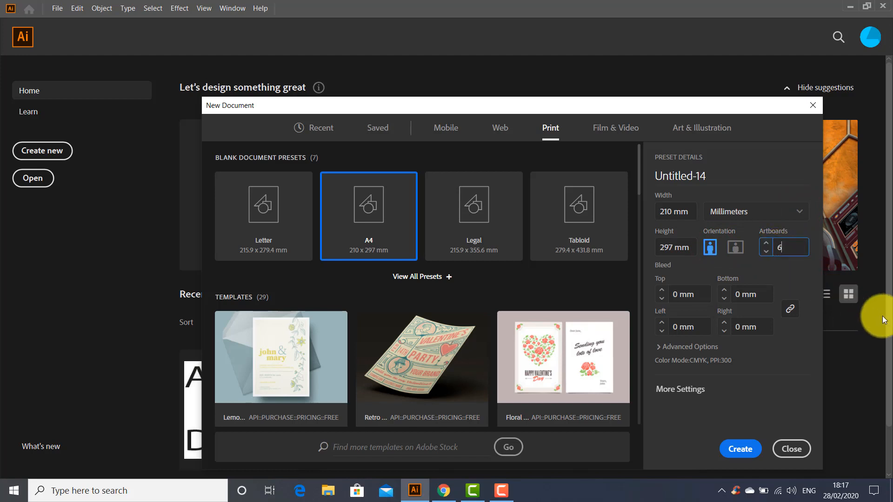
pyautogui.click(766, 244)
pyautogui.click(767, 244)
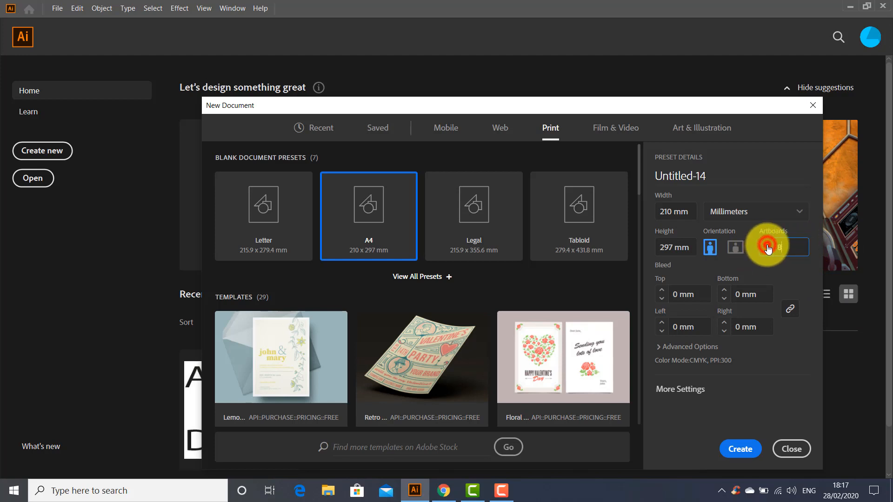
pyautogui.click(767, 245)
pyautogui.click(767, 245)
pyautogui.click(766, 245)
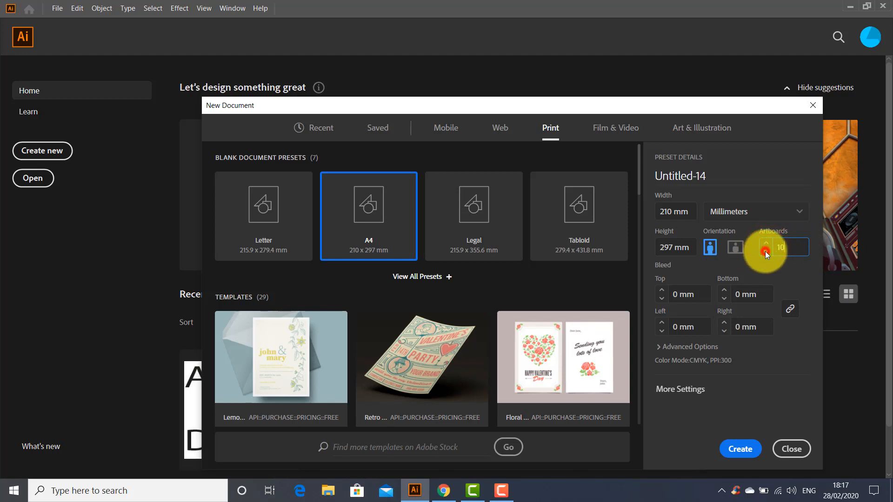
pyautogui.click(766, 254)
pyautogui.click(766, 254)
pyautogui.click(766, 254)
pyautogui.click(766, 254)
pyautogui.click(766, 252)
pyautogui.click(766, 252)
pyautogui.click(766, 252)
pyautogui.click(765, 252)
pyautogui.click(766, 253)
pyautogui.click(766, 252)
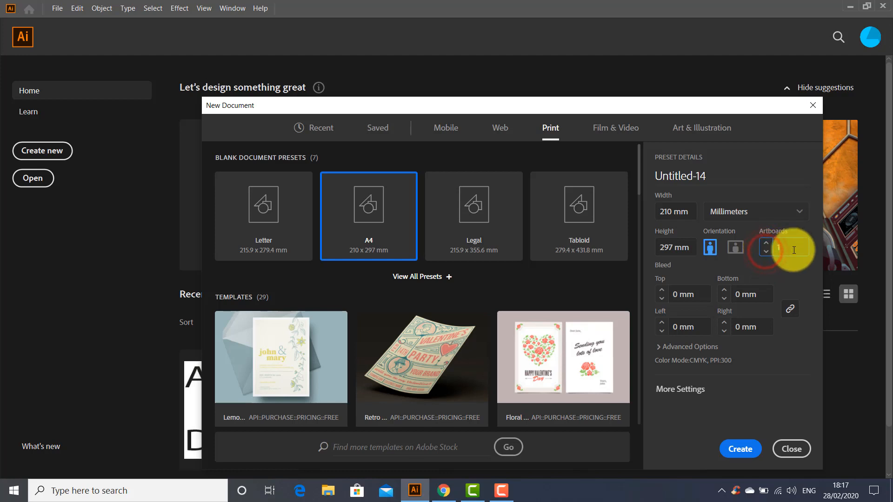
# In the additional document settings, try 6 artboards and both layout directions, reset the count to 1 and cancel
pyautogui.click(664, 393)
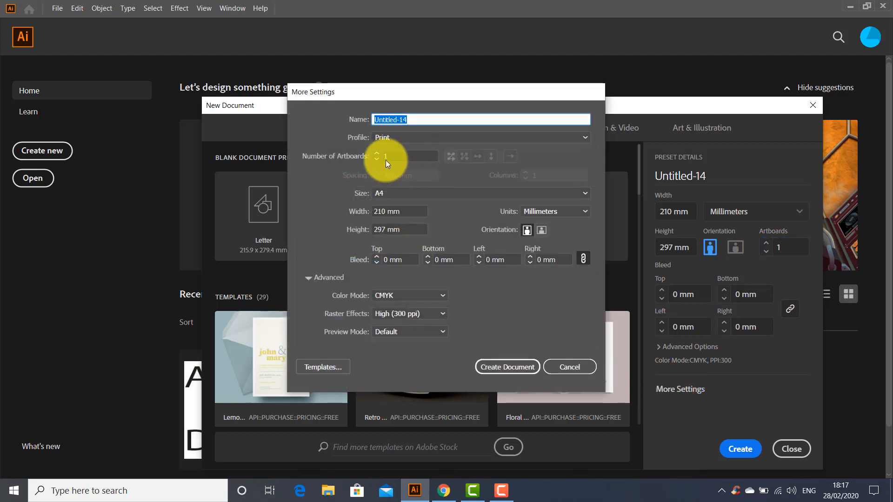
pyautogui.click(388, 156)
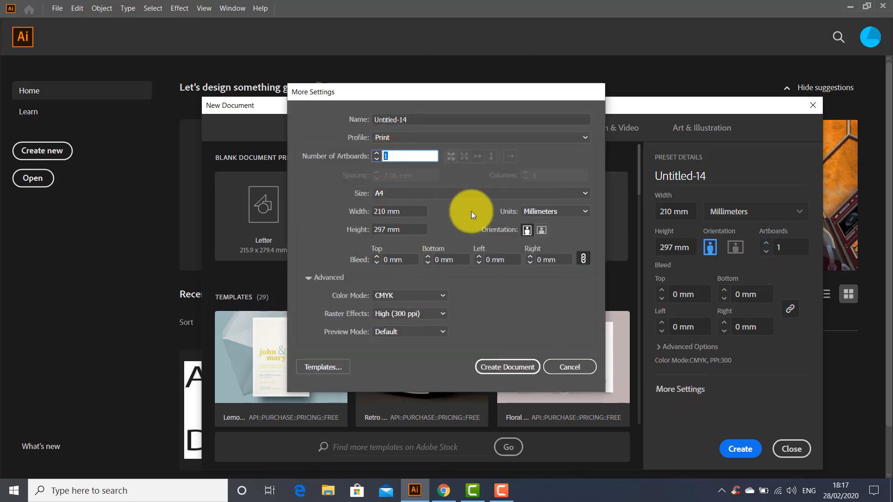
pyautogui.write('6')
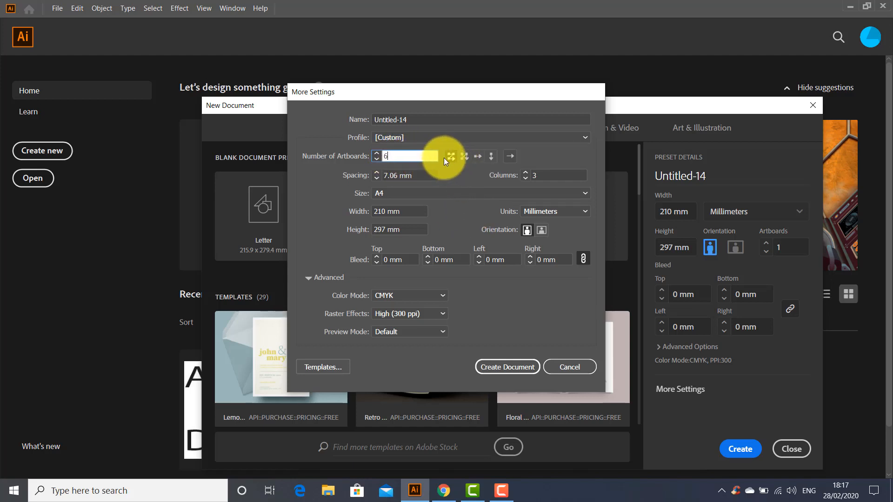
pyautogui.click(513, 158)
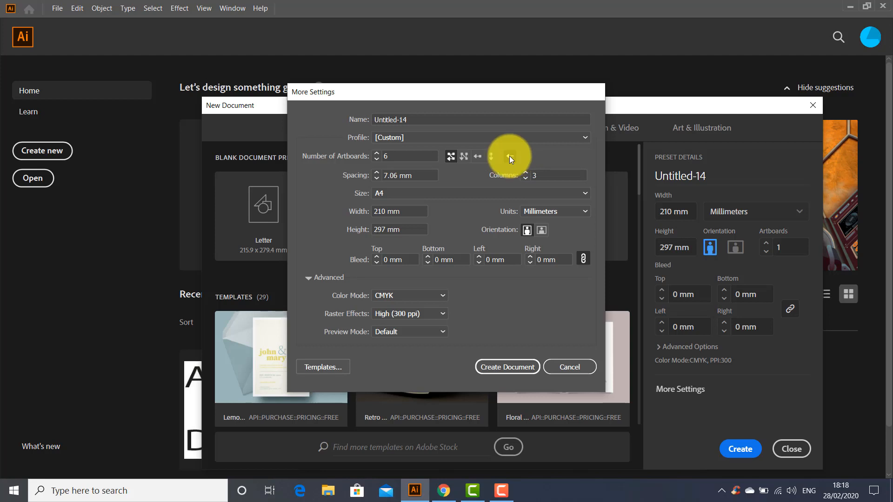
pyautogui.click(510, 157)
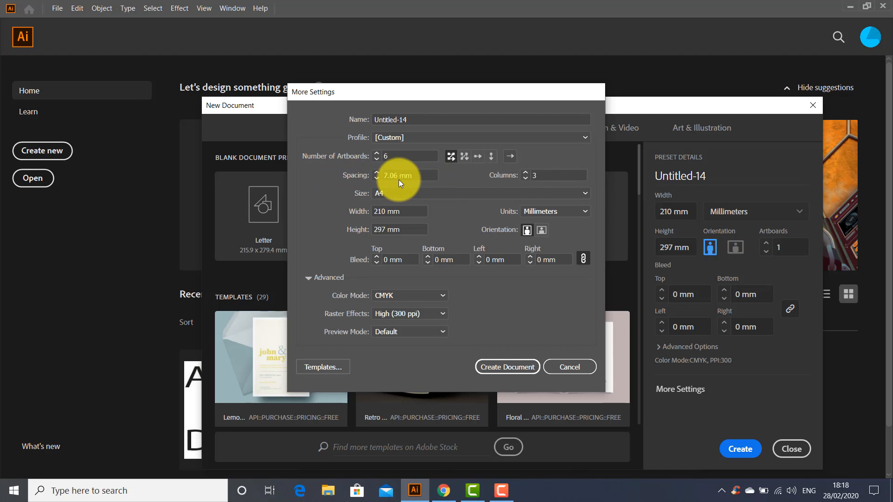
pyautogui.doubleClick(398, 157)
pyautogui.write('1')
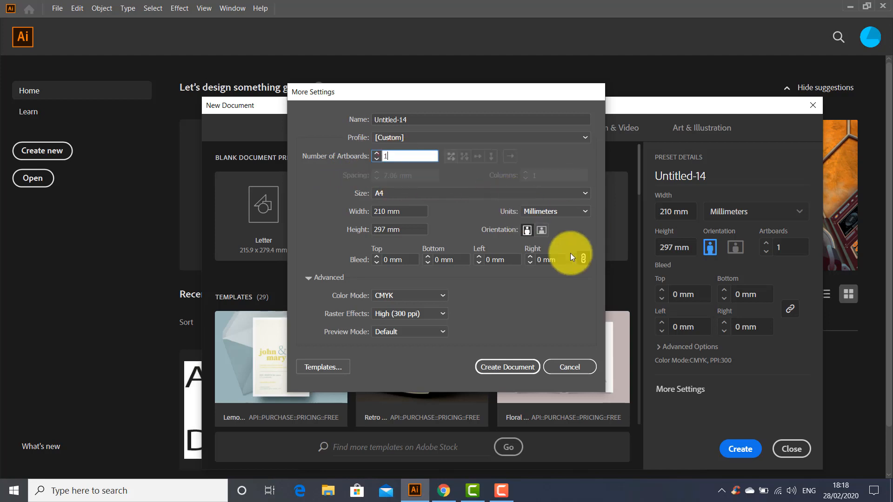
pyautogui.click(581, 367)
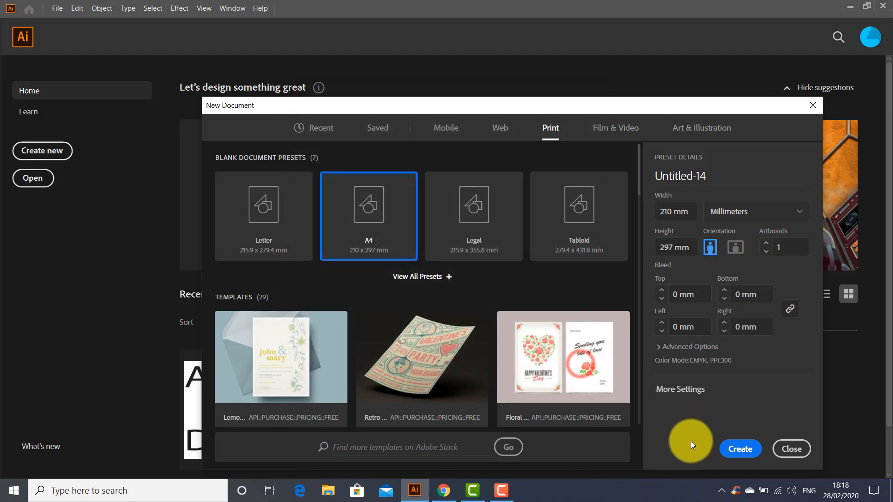
# Create the single-artboard A4 document, leave artboard editing with the Selection tool and close the document
pyautogui.click(741, 453)
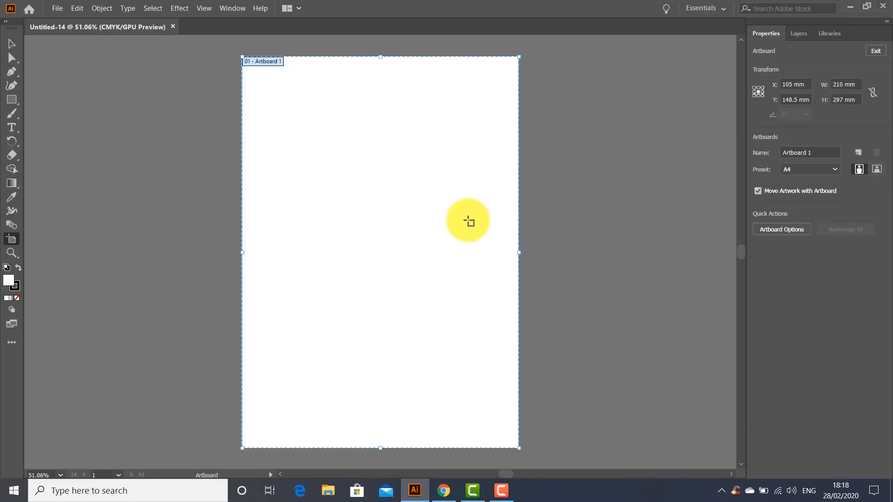
pyautogui.click(11, 44)
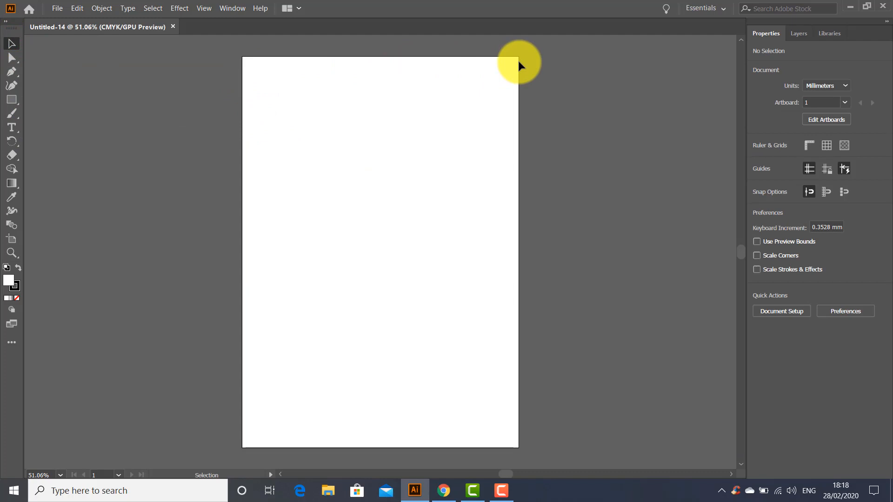
pyautogui.click(174, 27)
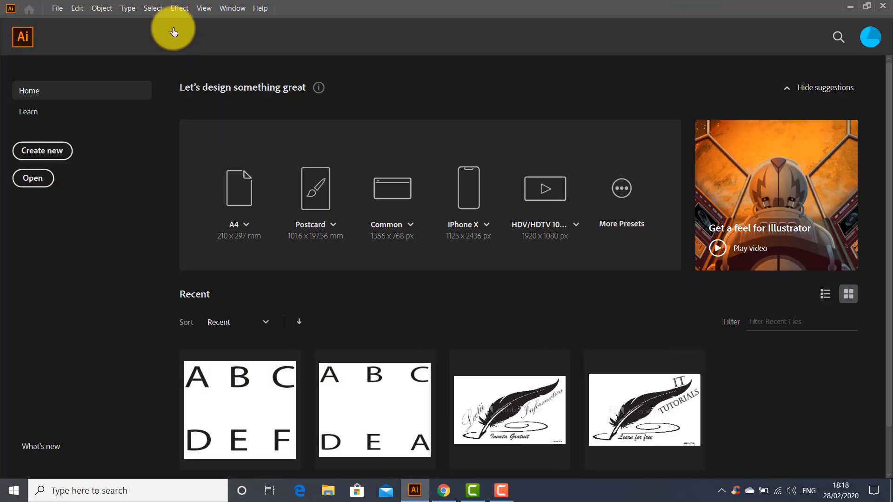
# Create a new print document from the A4 preset with 6 artboards
pyautogui.click(49, 151)
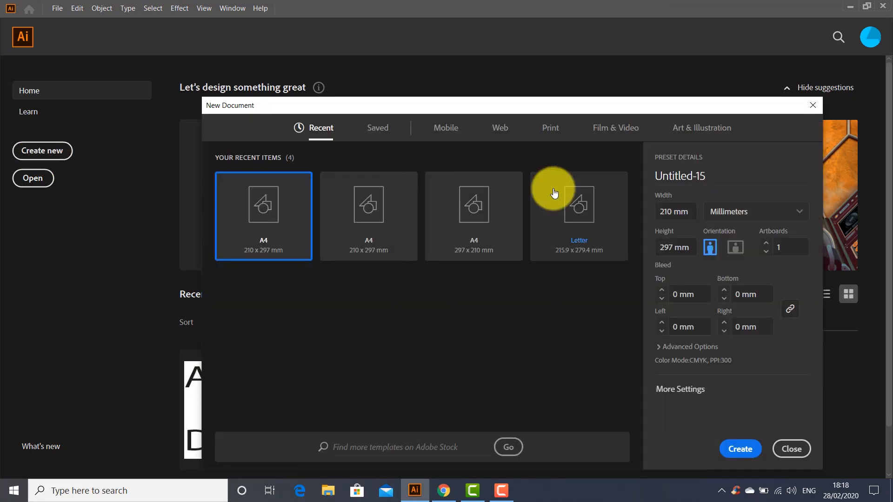
pyautogui.click(553, 126)
pyautogui.click(370, 214)
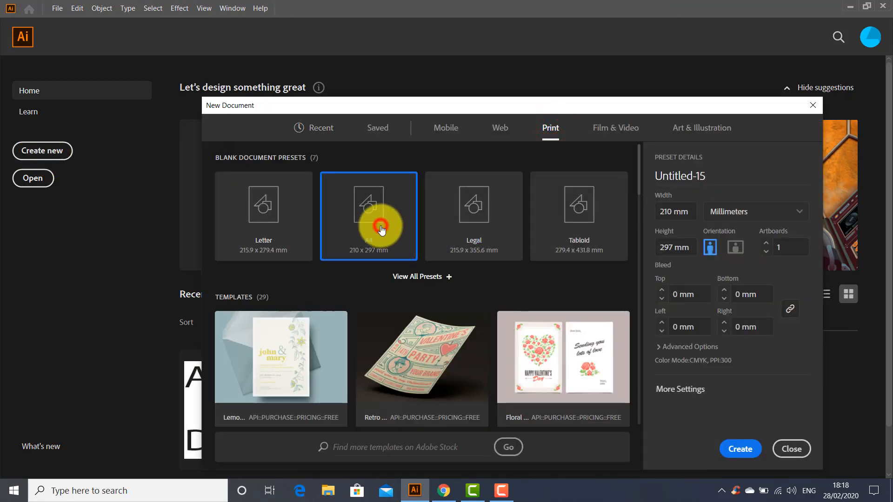
pyautogui.click(780, 249)
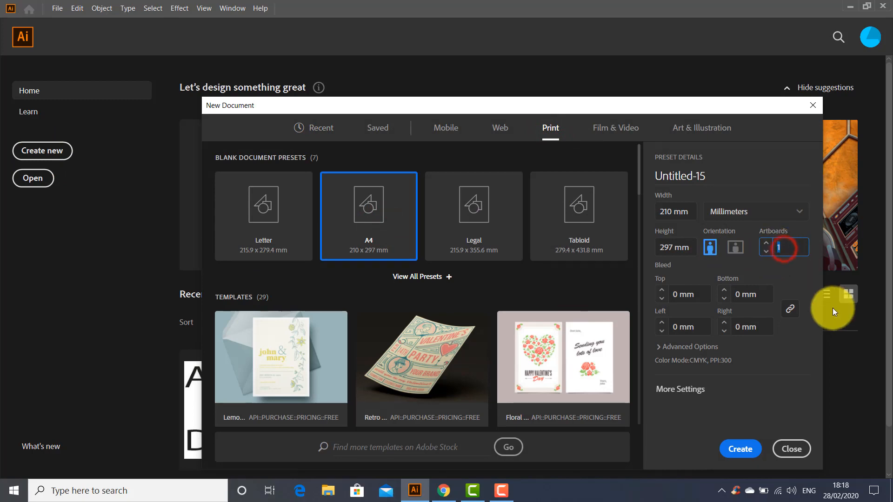
pyautogui.write('6')
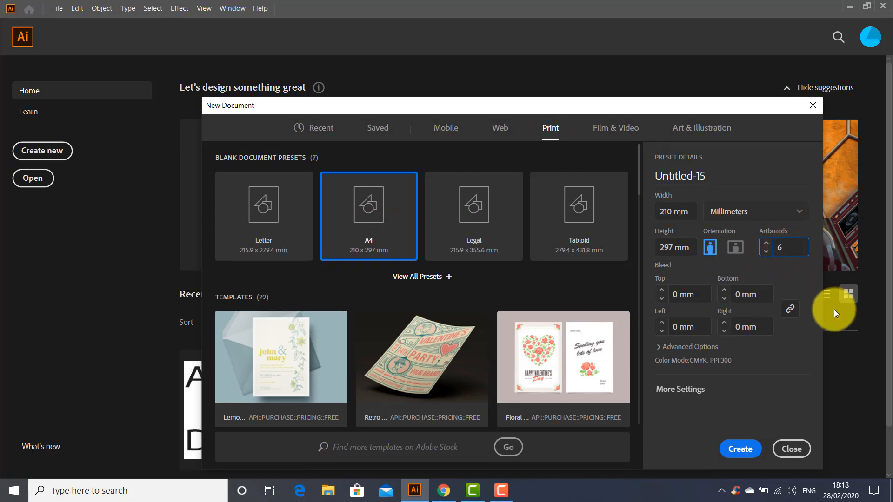
pyautogui.click(740, 449)
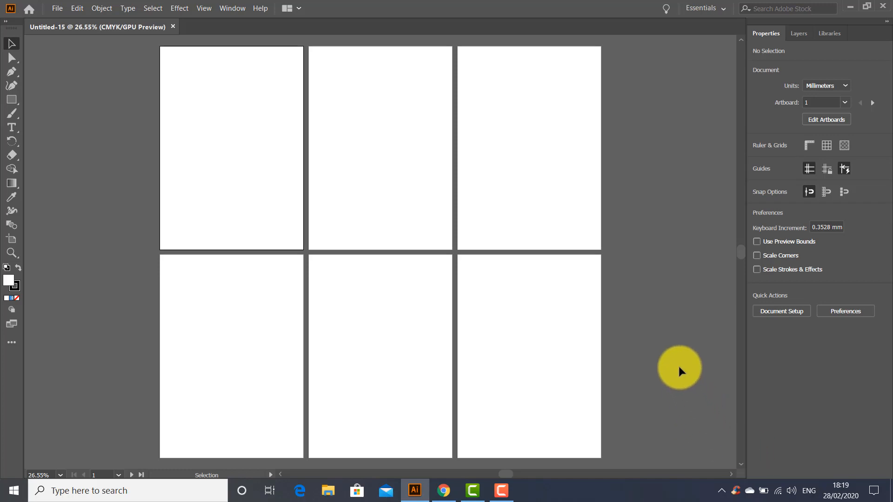
# Make the second artboard active and enter artboard editing through Document Setup
pyautogui.click(312, 94)
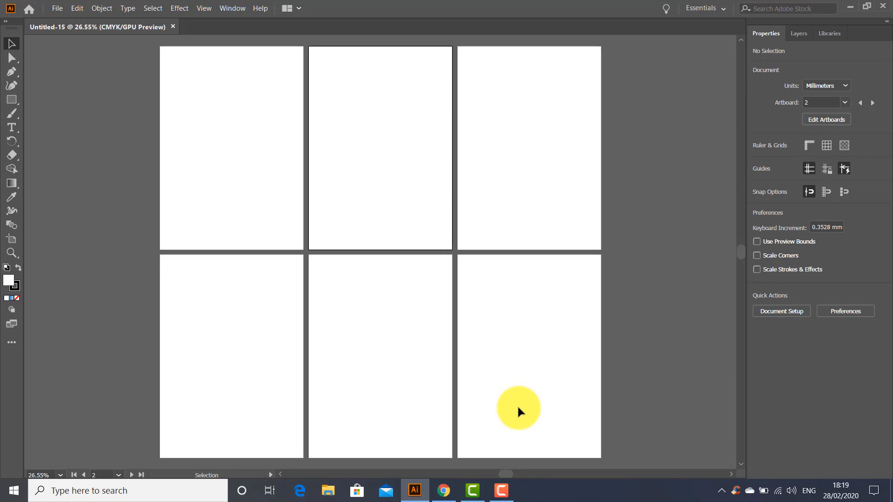
pyautogui.click(790, 312)
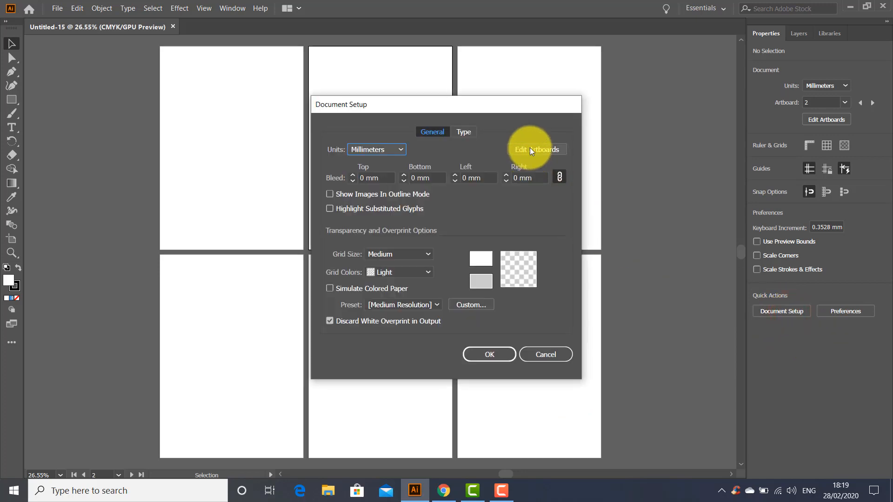
pyautogui.click(529, 148)
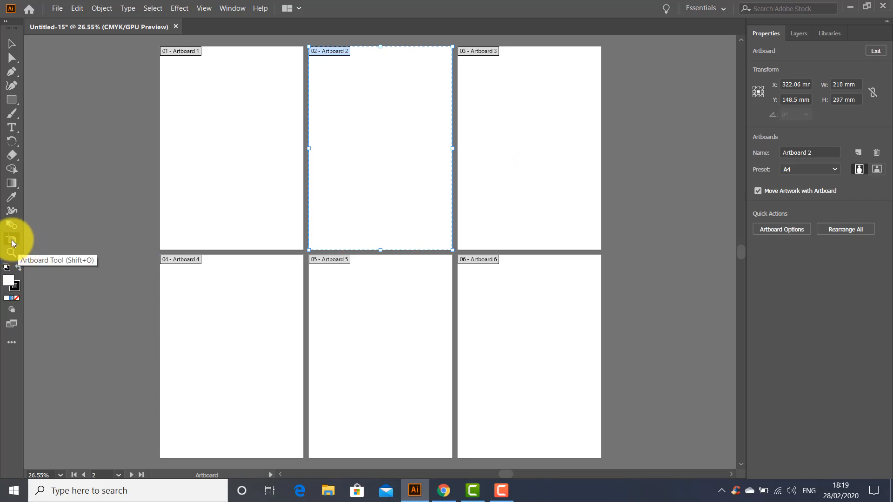
# Select each of the six artboards in turn, return to the first one and leave artboard editing with the Selection tool
pyautogui.click(189, 114)
pyautogui.click(365, 145)
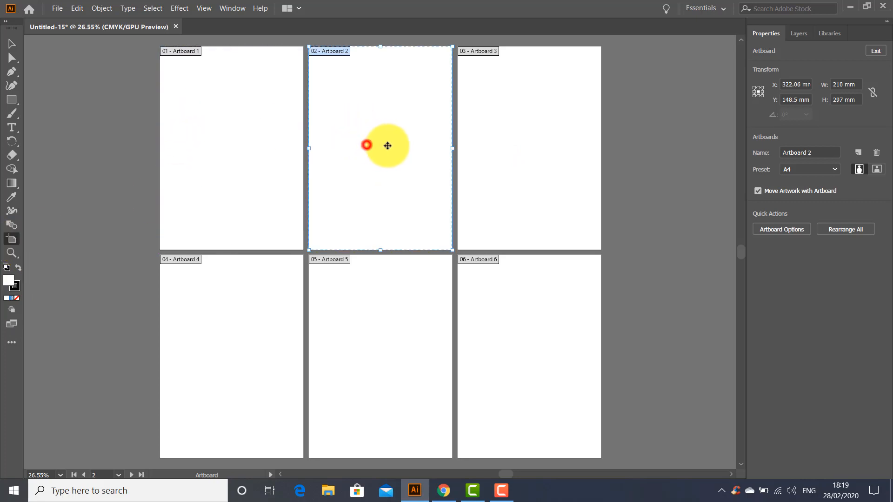
pyautogui.click(497, 144)
pyautogui.click(290, 309)
pyautogui.click(363, 320)
pyautogui.click(519, 313)
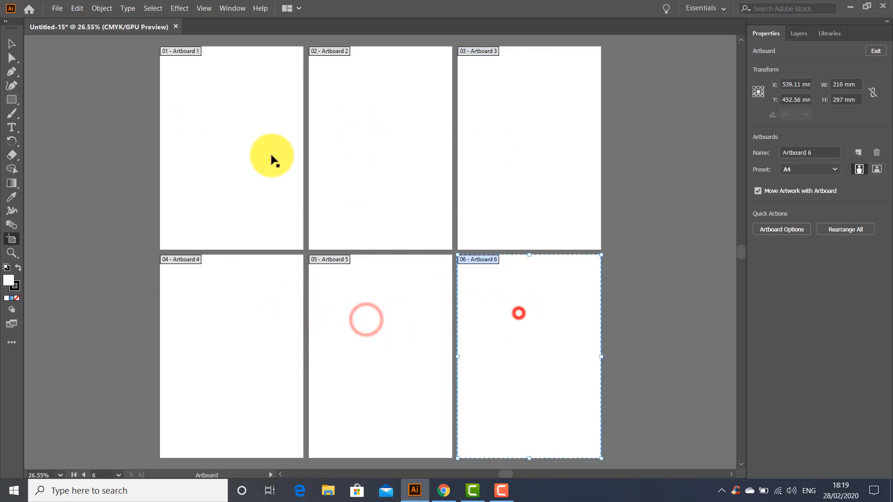
pyautogui.click(224, 126)
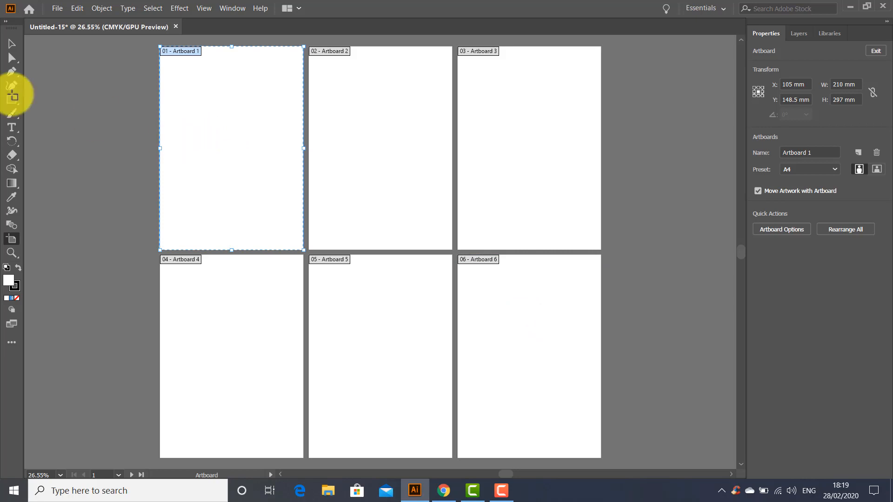
pyautogui.click(16, 44)
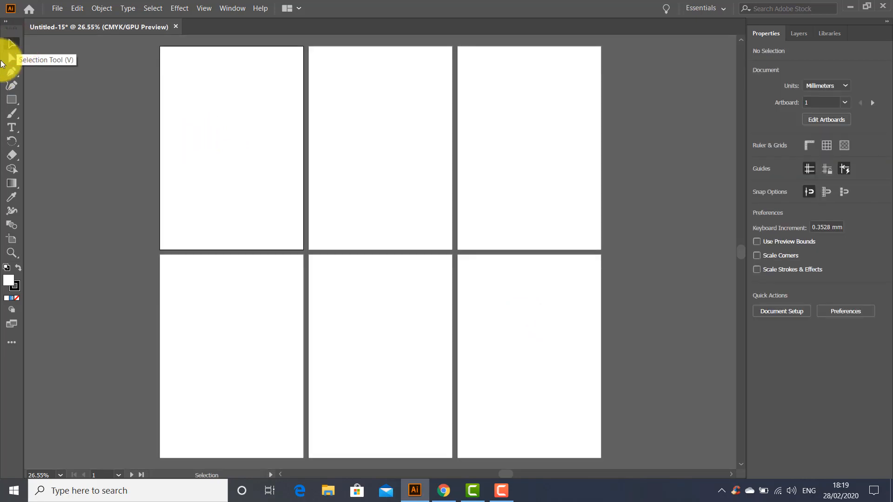
# Enter artboard editing from the document properties, exit it with the Selection tool and re-enter it with the Artboard tool
pyautogui.click(830, 119)
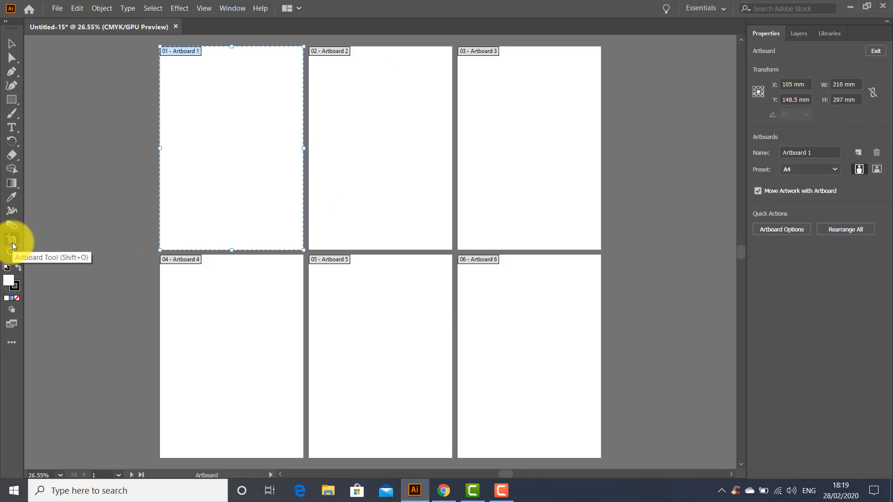
pyautogui.click(10, 45)
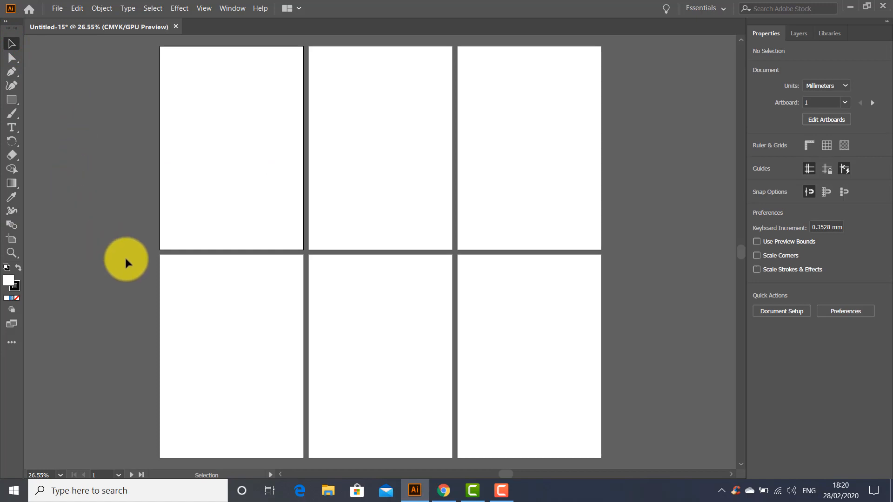
pyautogui.click(13, 240)
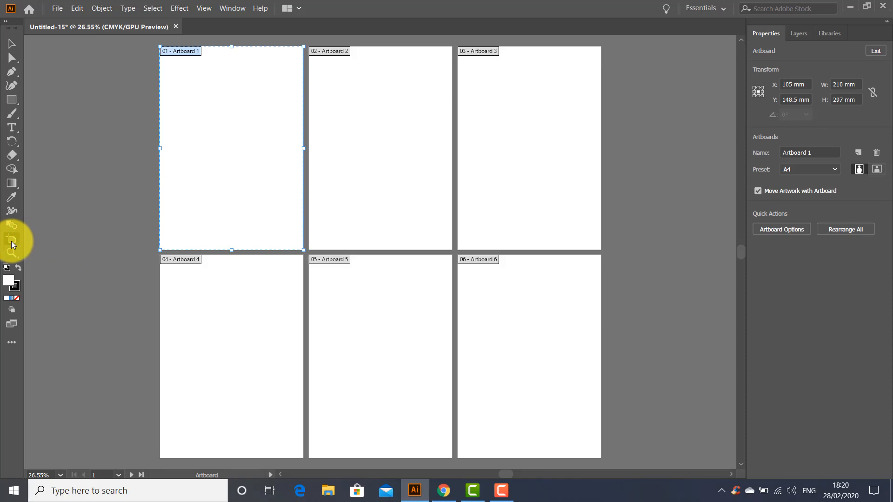
# Leave artboard editing, re-enter it with the Artboard tool, and select the second, third and first artboards in turn
pyautogui.click(12, 43)
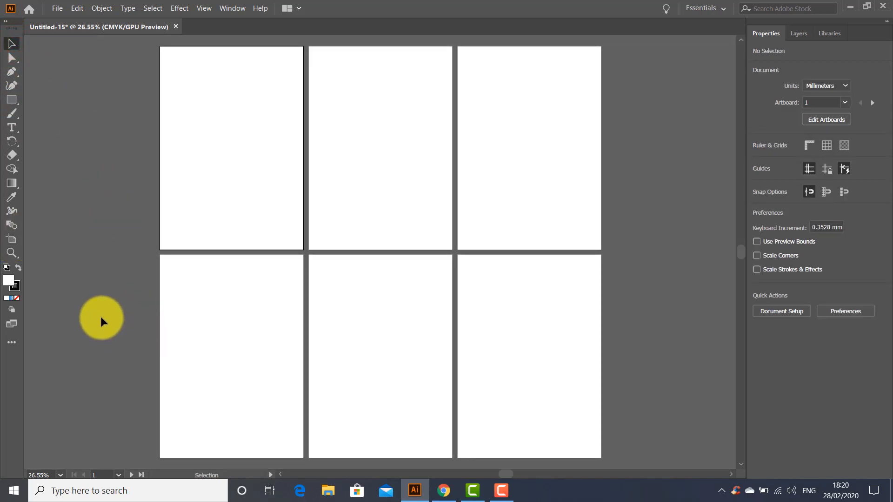
pyautogui.press('shift')
pyautogui.hotkey('shift', 'o')
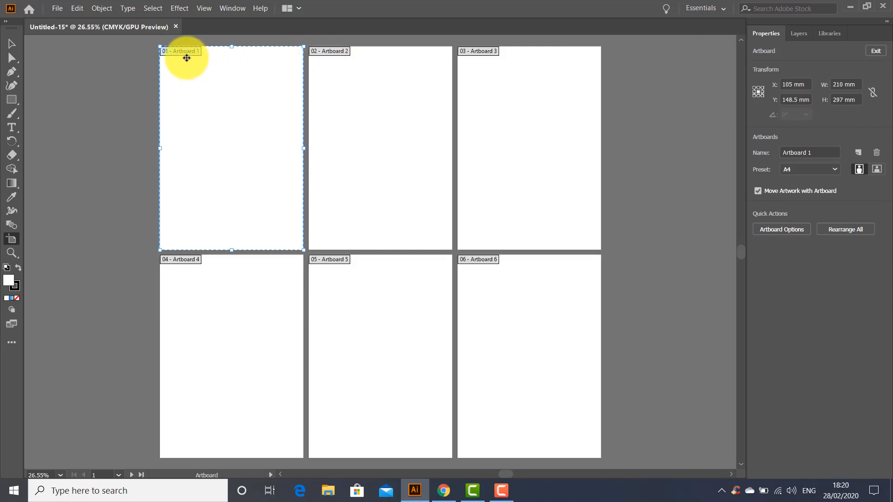
pyautogui.click(339, 52)
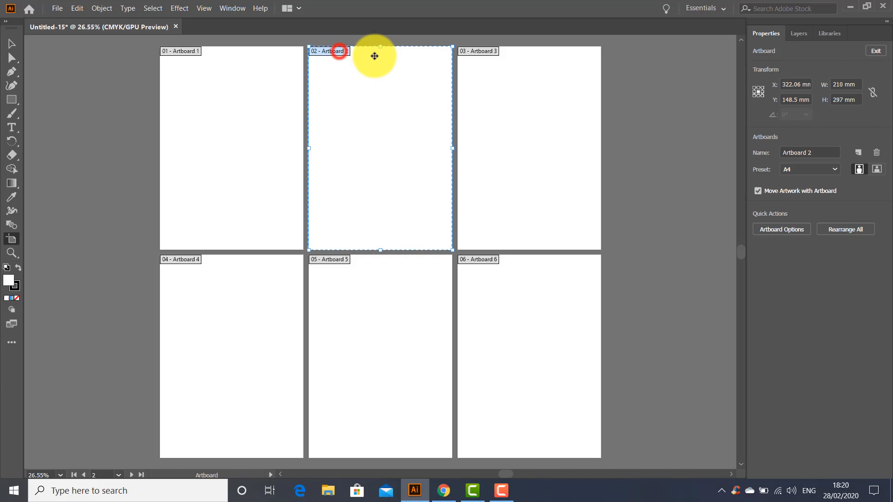
pyautogui.click(492, 53)
pyautogui.click(181, 51)
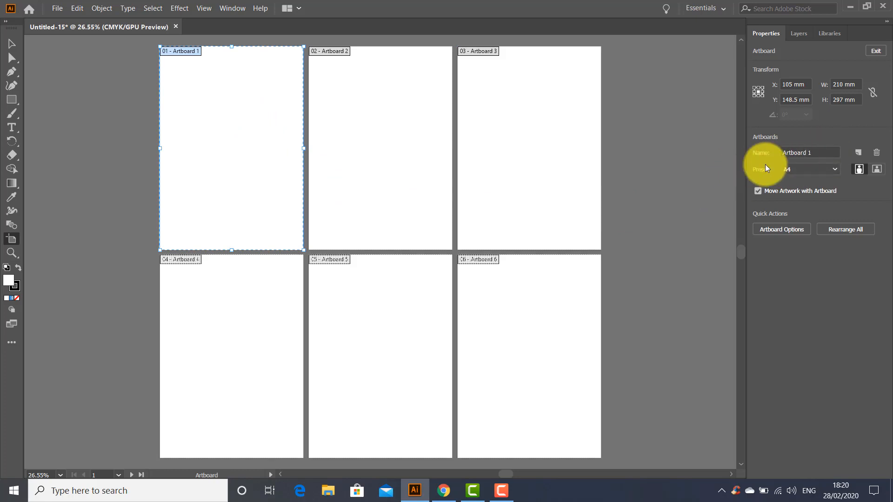
# Rename the first artboard as A in its artboard properties
pyautogui.click(819, 153)
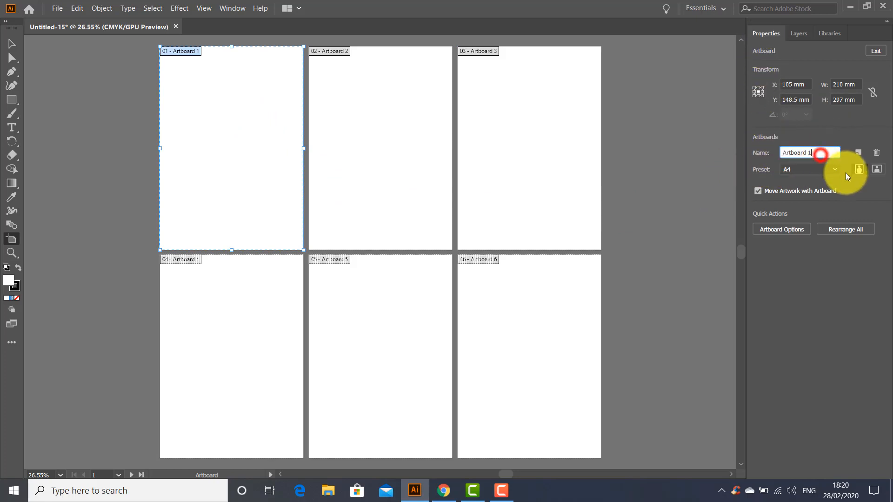
pyautogui.press('BackSpace')
pyautogui.press('BackSpace')
pyautogui.press('BackSpace')
pyautogui.press('BackSpace')
pyautogui.press('BackSpace')
pyautogui.press('BackSpace')
pyautogui.press('BackSpace')
pyautogui.press('BackSpace')
pyautogui.press('BackSpace')
pyautogui.press('BackSpace')
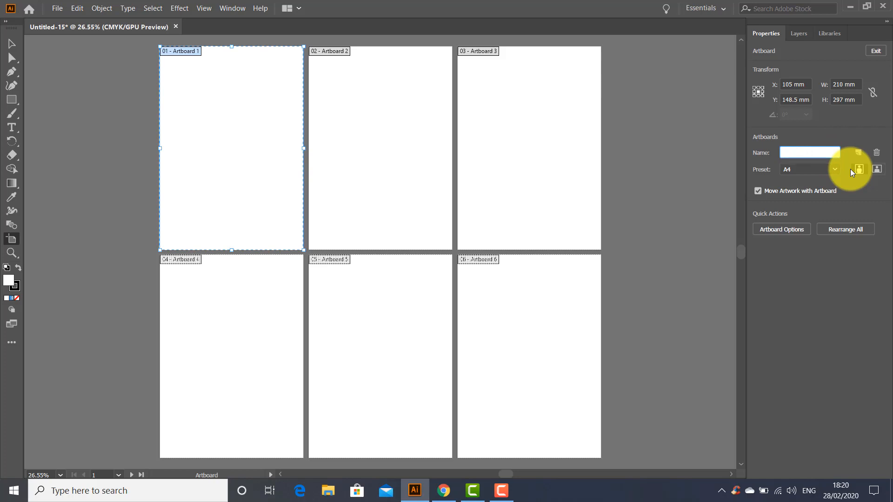
pyautogui.write('A')
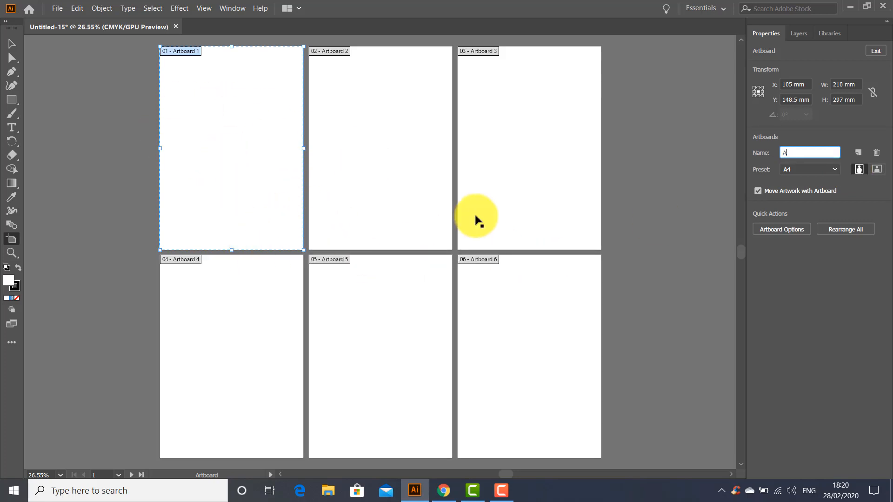
pyautogui.press('Return')
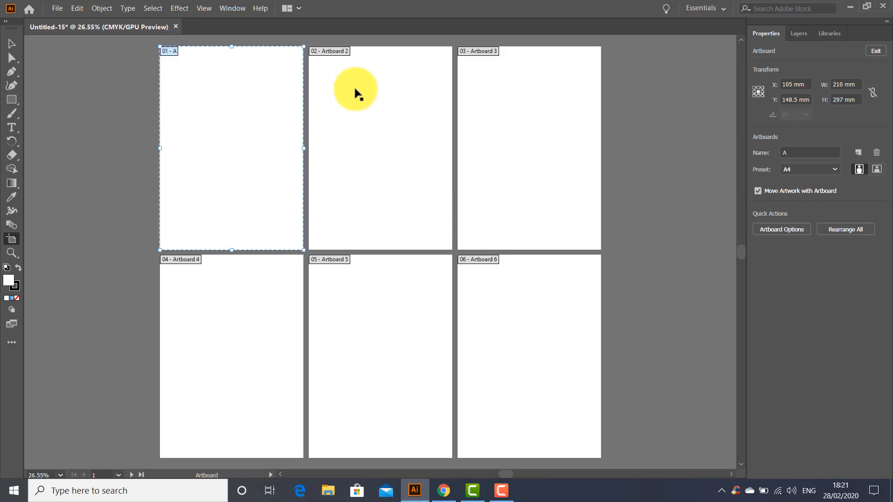
# Rename the second artboard as B through its Artboard Options
pyautogui.click(342, 80)
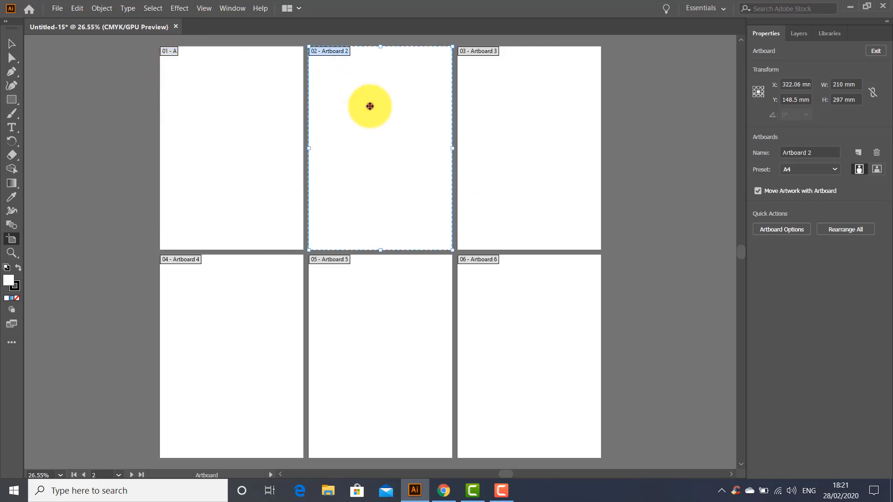
pyautogui.doubleClick(370, 104)
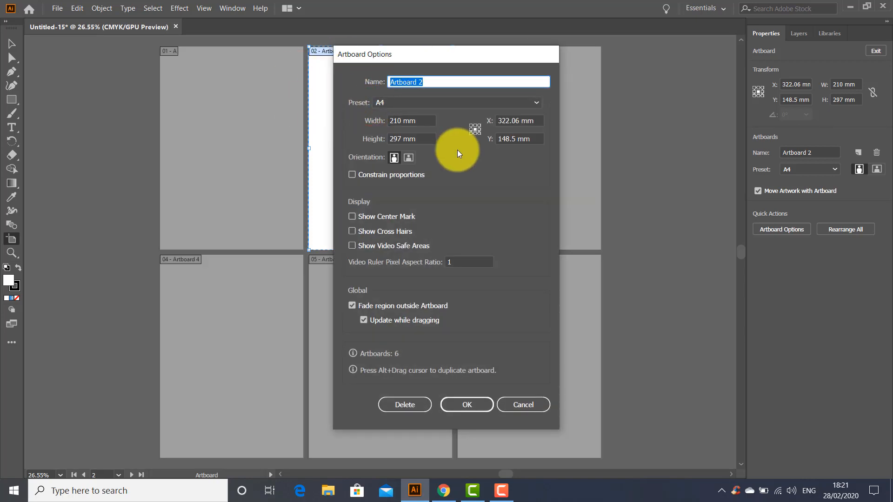
pyautogui.write('b')
pyautogui.press('BackSpace')
pyautogui.write('B')
pyautogui.click(476, 402)
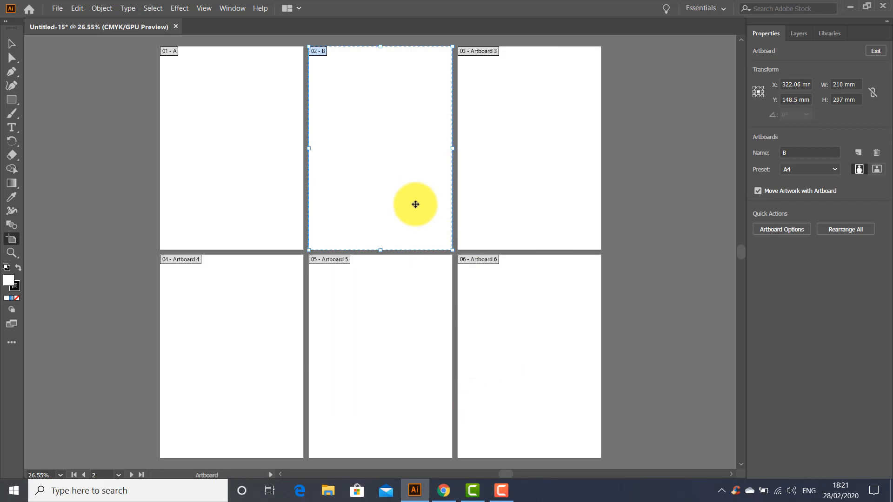
# Move artboard A beyond the third artboard, to about X 803 mm, Y 133 mm, deselect it and fit all artboards in the window
pyautogui.click(249, 155)
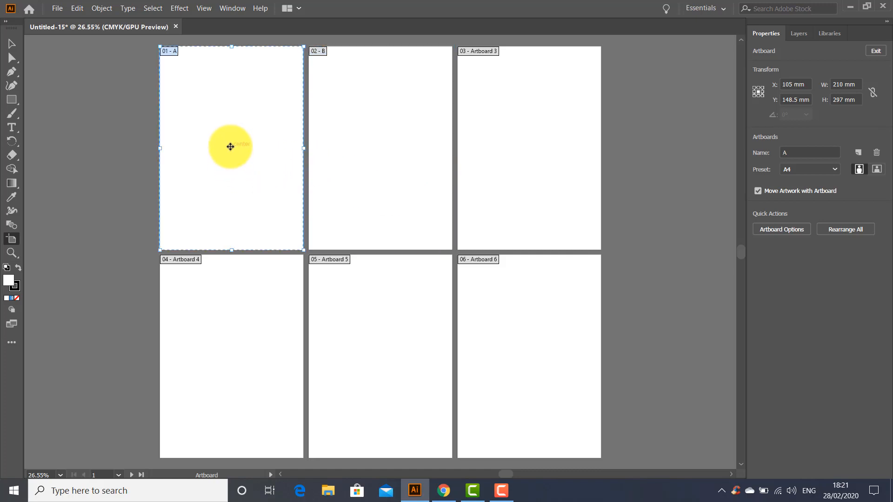
pyautogui.moveTo(230, 146); pyautogui.dragTo(706, 134)
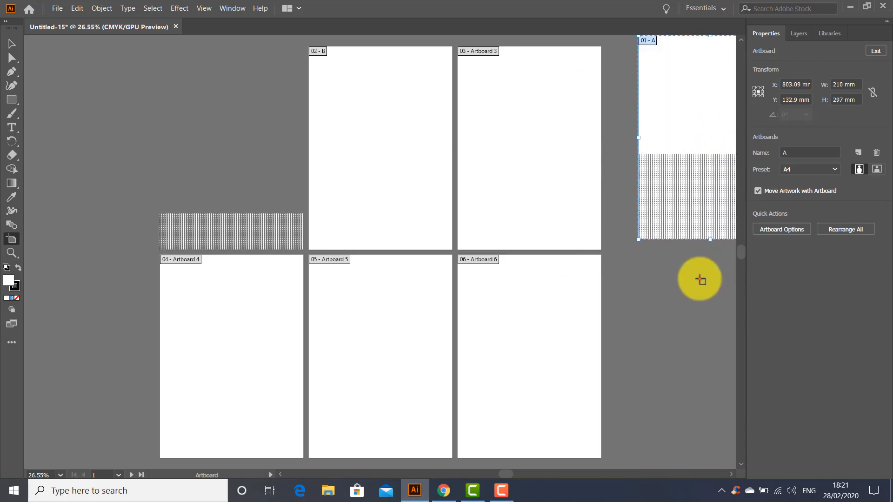
pyautogui.click(698, 279)
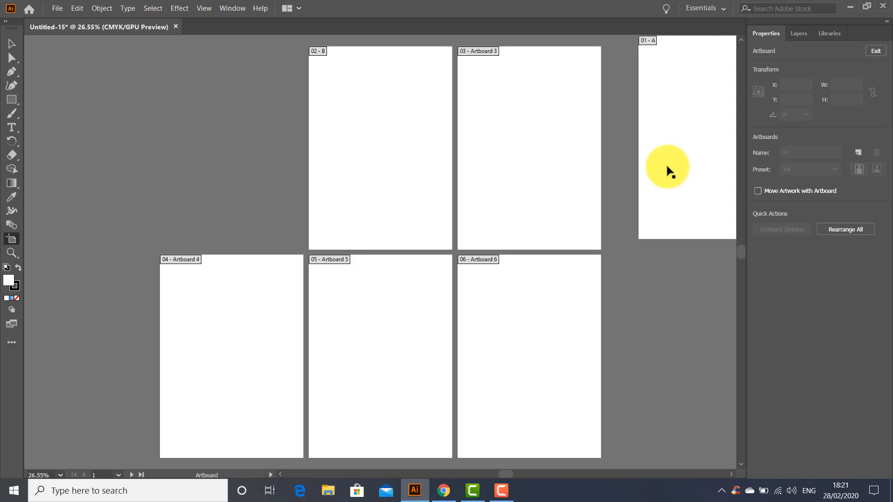
pyautogui.click(201, 10)
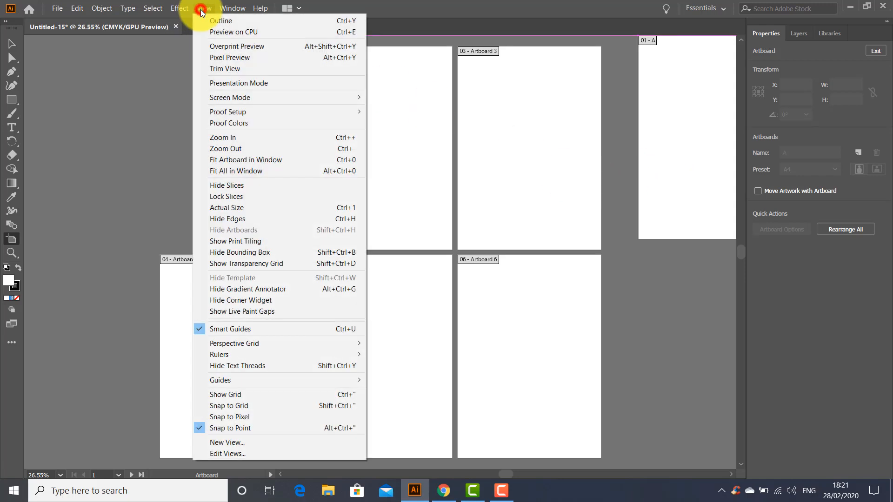
pyautogui.click(220, 171)
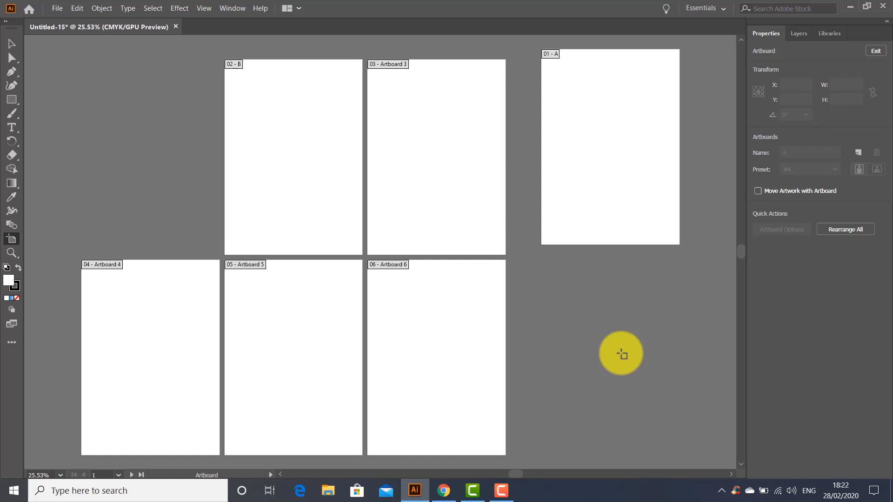
# Move artboard A back to the start of the upper row, aligned with artboards B and 4, and deselect it
pyautogui.click(611, 142)
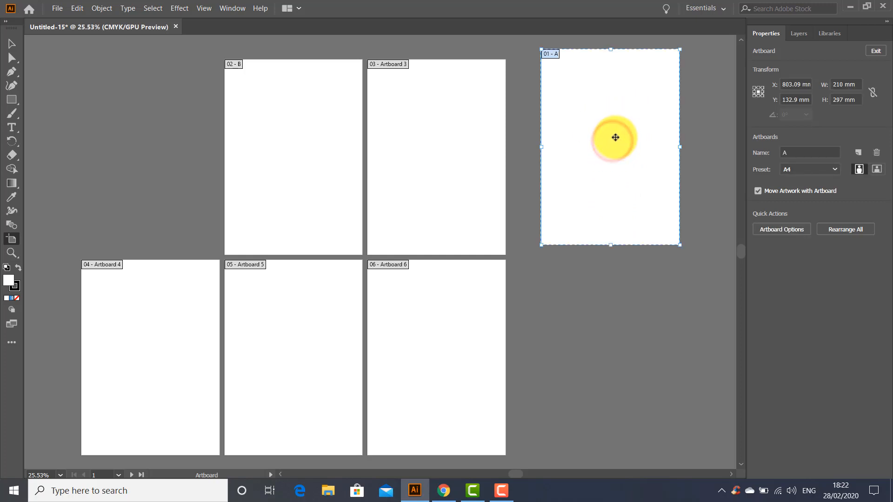
pyautogui.moveTo(612, 144); pyautogui.dragTo(155, 147)
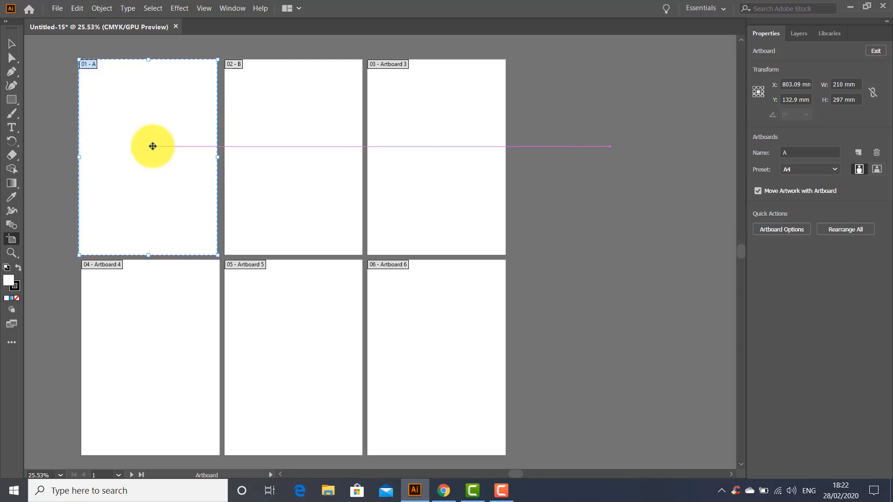
pyautogui.click(630, 143)
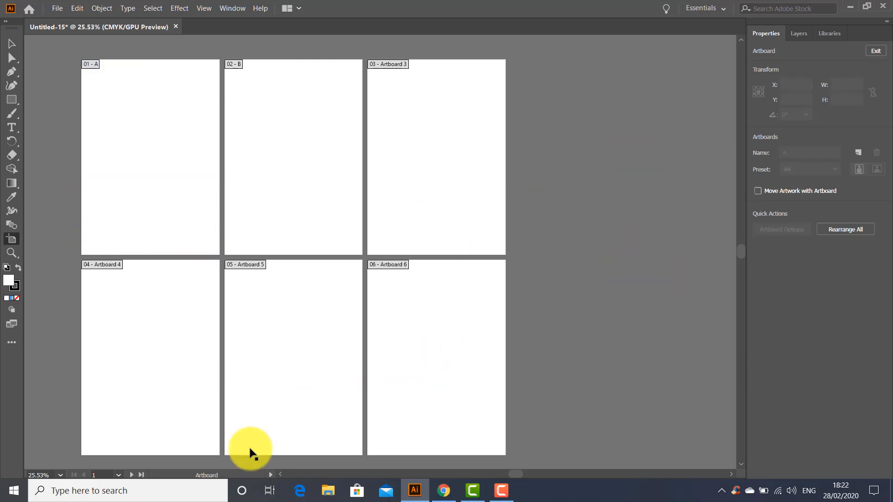
# Select the three upper-row artboards together, move them up about 18 mm and to the right, and undo the move
pyautogui.click(281, 474)
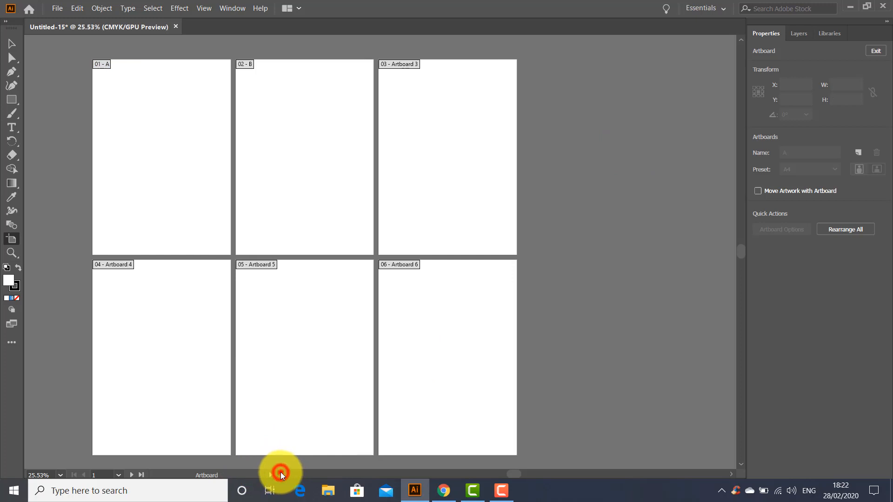
pyautogui.click(281, 474)
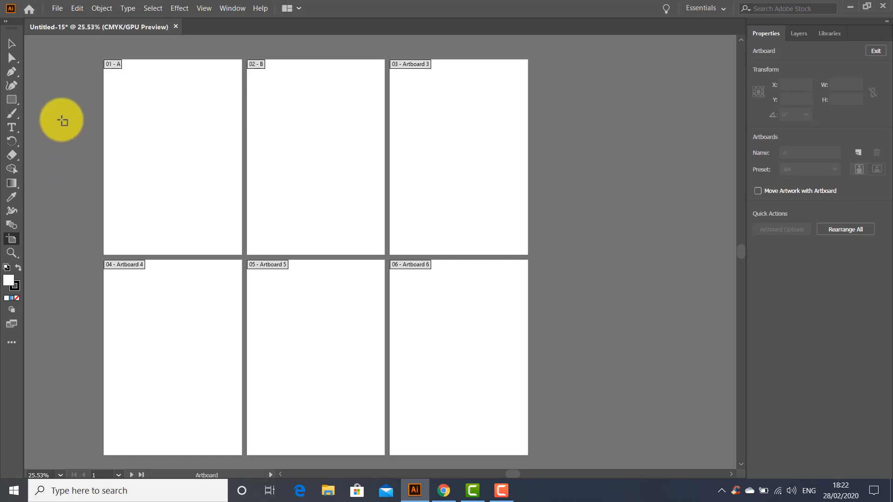
pyautogui.moveTo(73, 138); pyautogui.dragTo(563, 185)
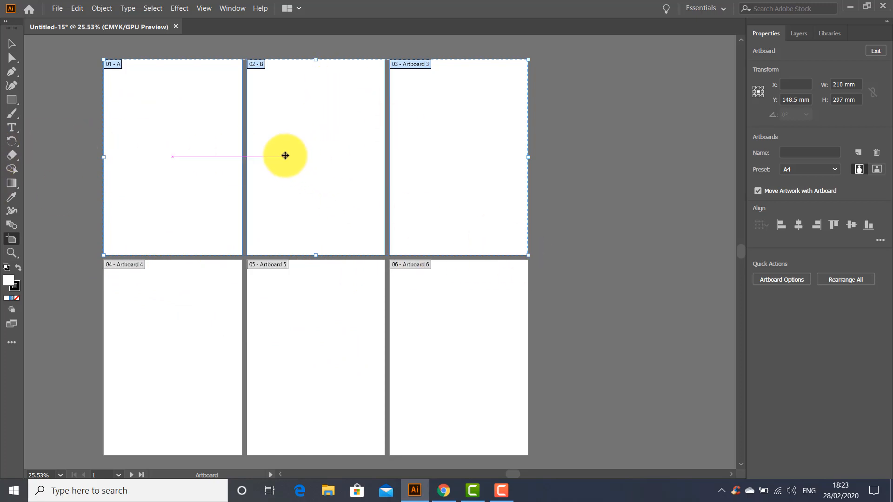
pyautogui.moveTo(285, 155); pyautogui.dragTo(369, 145)
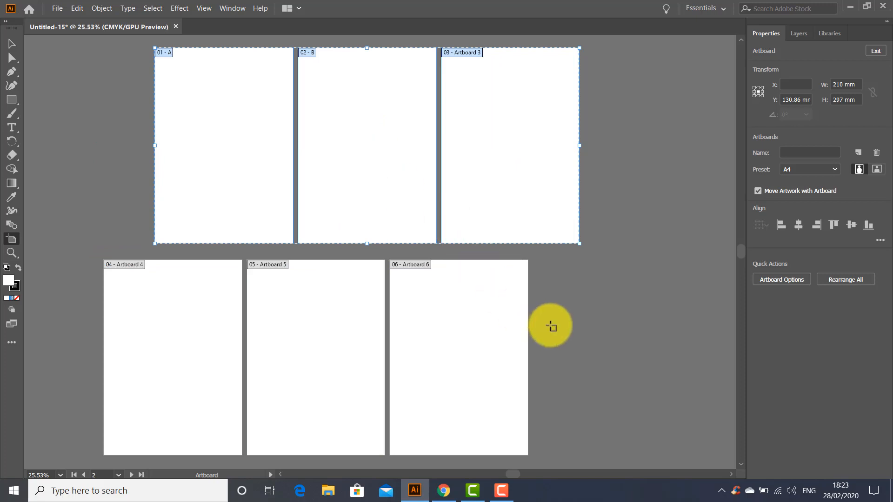
pyautogui.hotkey('ctrl', 'z')
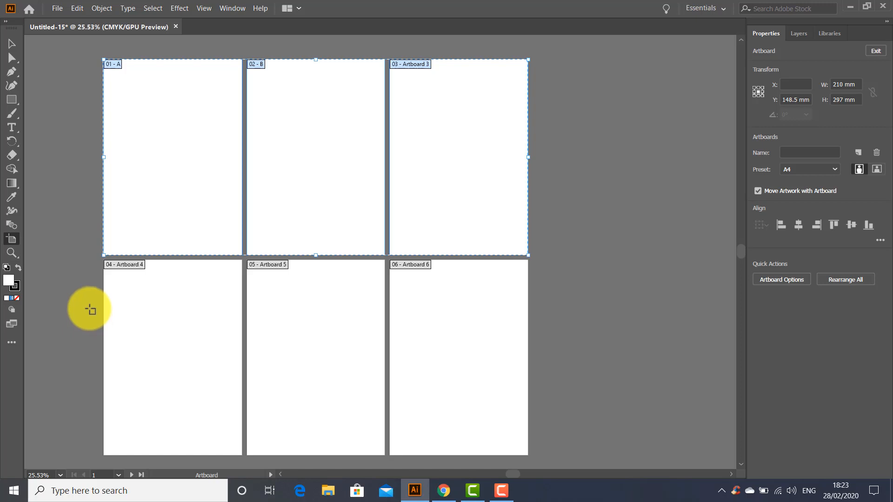
# Add the lower row to the selection, move all six artboards as one block until A is at about X 25 mm, Y 139 mm, and deselect them
pyautogui.moveTo(86, 303); pyautogui.dragTo(565, 389)
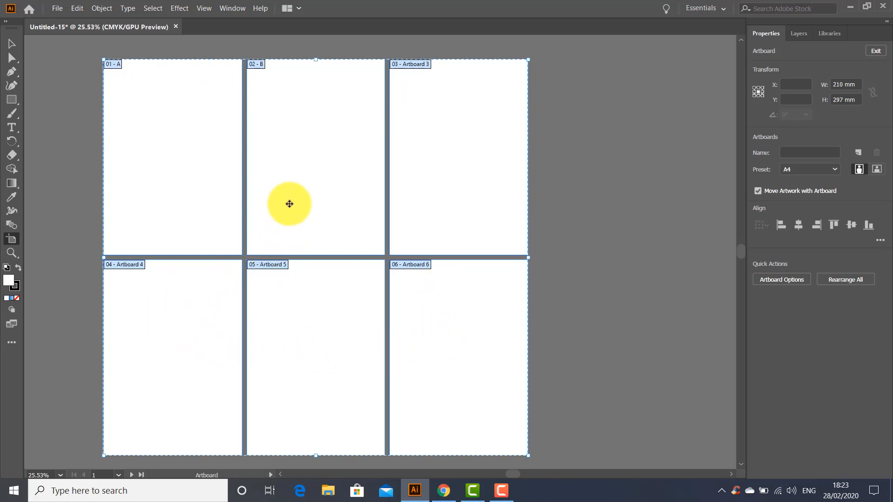
pyautogui.moveTo(289, 204); pyautogui.dragTo(405, 211)
pyautogui.moveTo(447, 343); pyautogui.dragTo(354, 331)
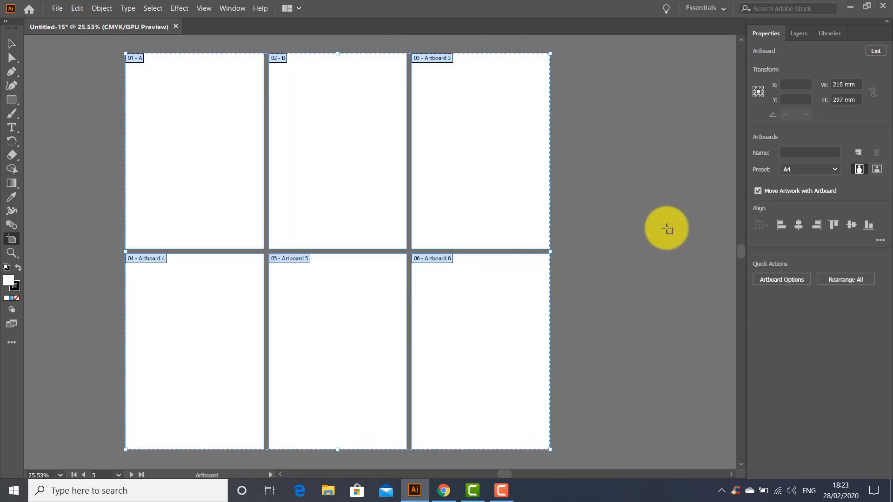
pyautogui.click(679, 226)
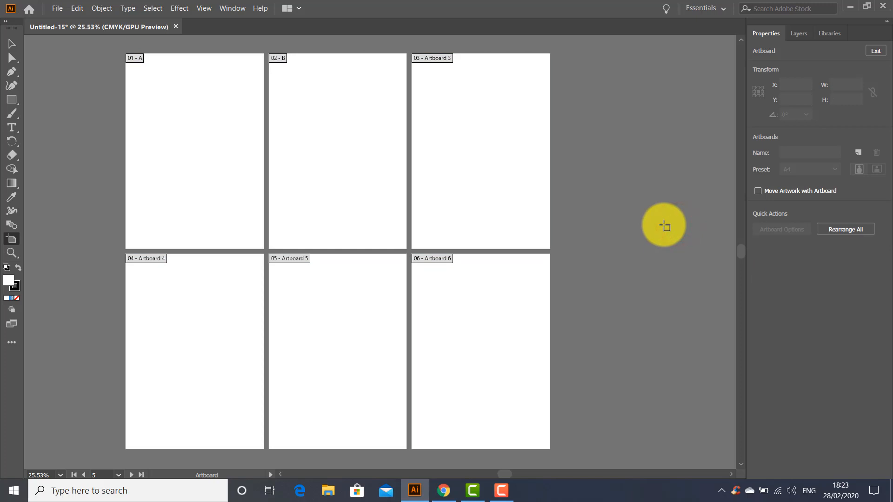
# Resize artboard A freehand by its edge and corner handles to about 198 × 239 mm
pyautogui.click(180, 138)
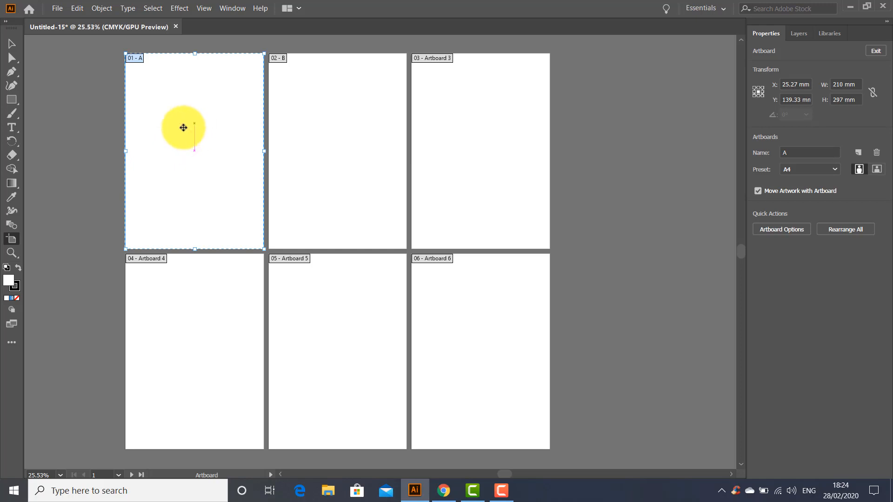
pyautogui.moveTo(195, 54); pyautogui.dragTo(193, 109)
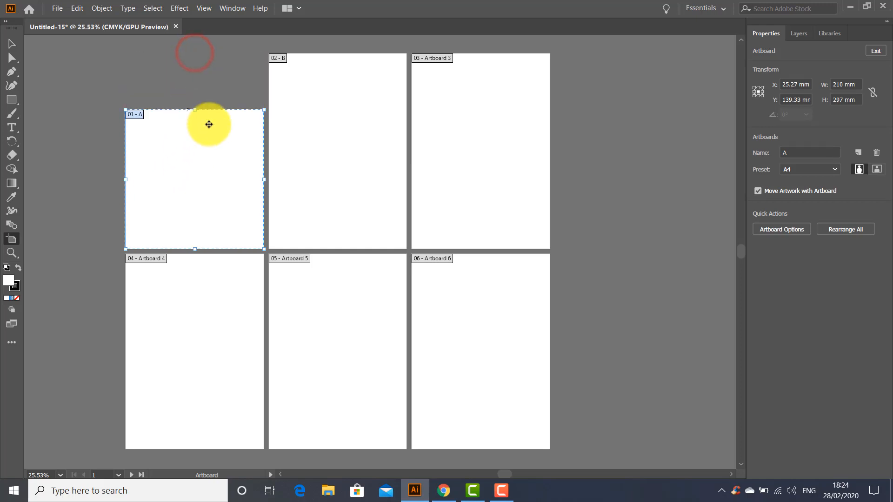
pyautogui.moveTo(264, 181); pyautogui.dragTo(233, 186)
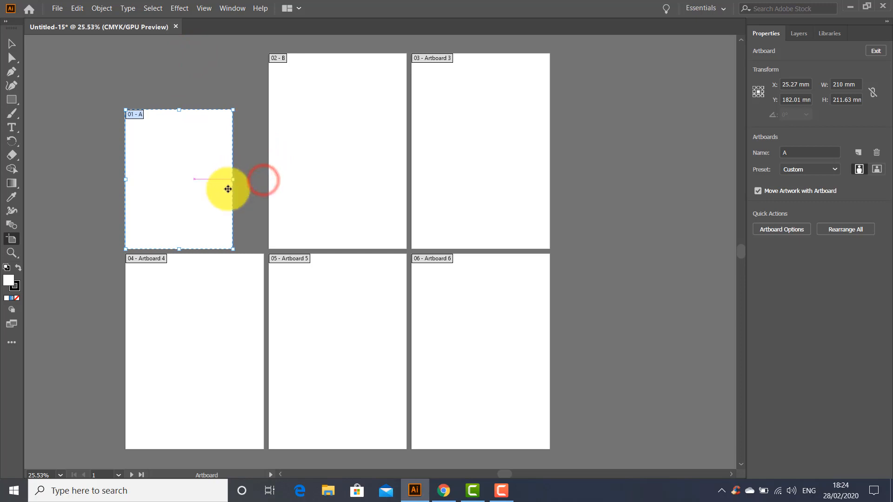
pyautogui.moveTo(177, 251); pyautogui.dragTo(177, 215)
pyautogui.moveTo(233, 217); pyautogui.dragTo(257, 240)
pyautogui.moveTo(192, 111); pyautogui.dragTo(191, 83)
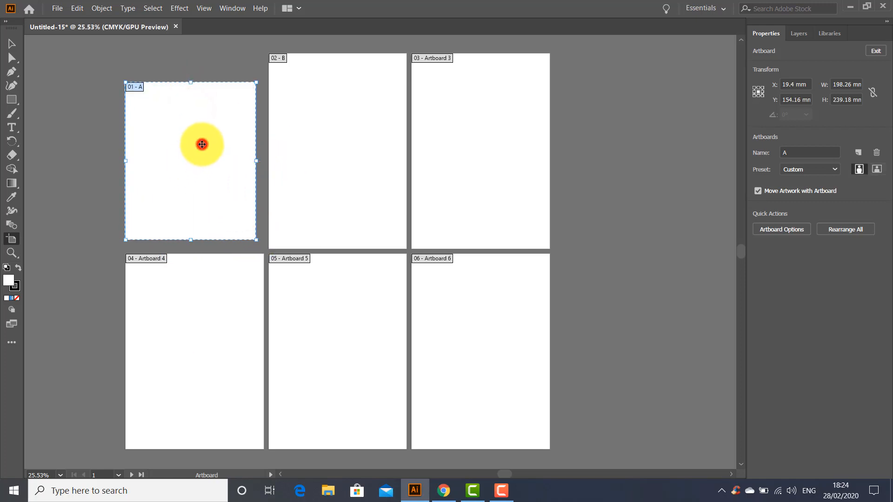
# Set artboard A's width to 250 mm and height to 300 mm in its Artboard Options
pyautogui.doubleClick(202, 145)
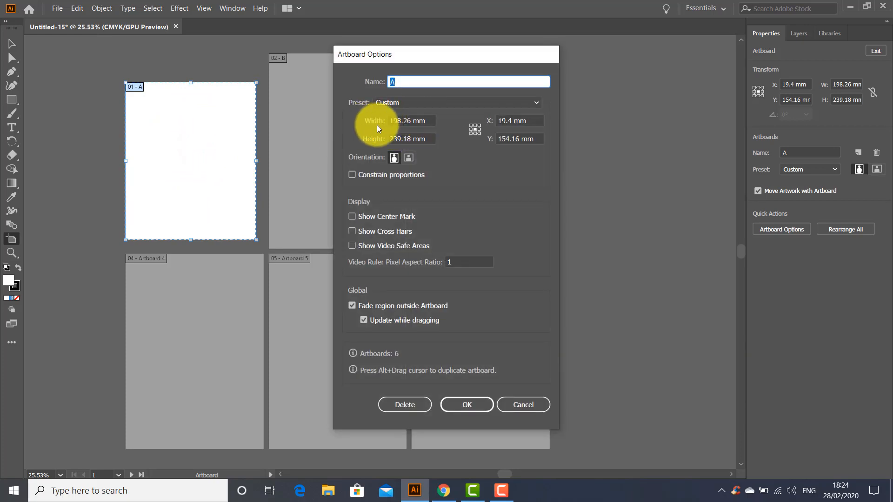
pyautogui.doubleClick(398, 120)
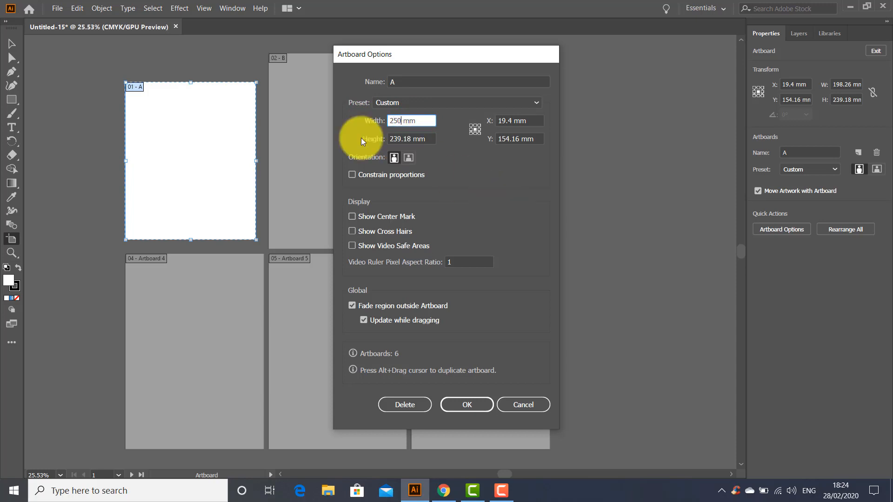
pyautogui.moveTo(411, 139); pyautogui.dragTo(385, 138)
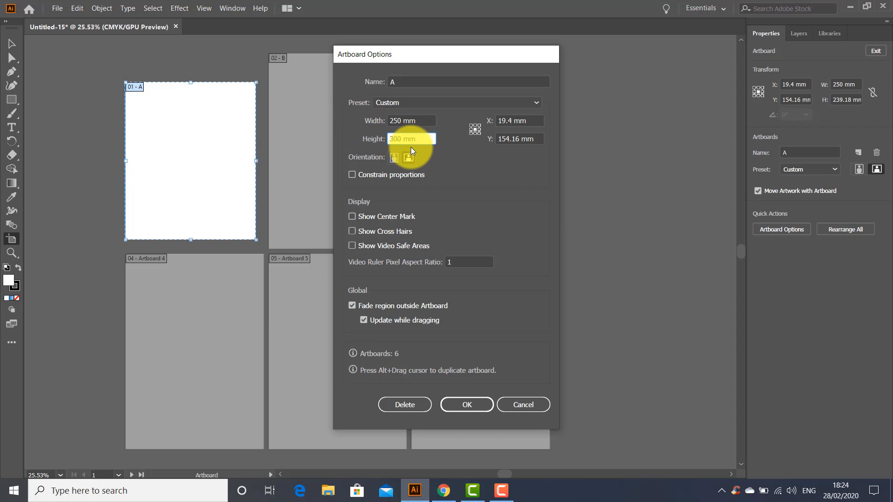
pyautogui.click(469, 405)
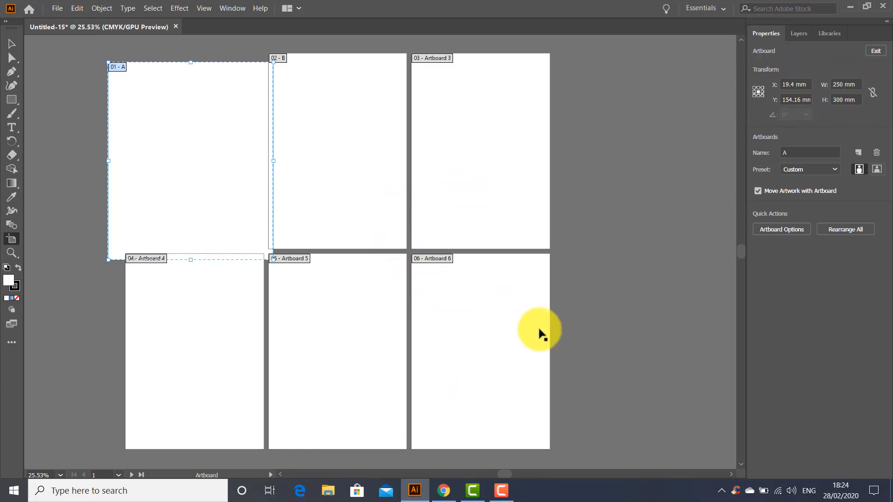
# Undo all size changes to artboard A so it is back at A4
pyautogui.hotkey('ctrl', 'z')
pyautogui.hotkey('ctrl', 'z')
pyautogui.hotkey('ctrl', 'z')
pyautogui.hotkey('ctrl', 'z')
pyautogui.hotkey('ctrl', 'z')
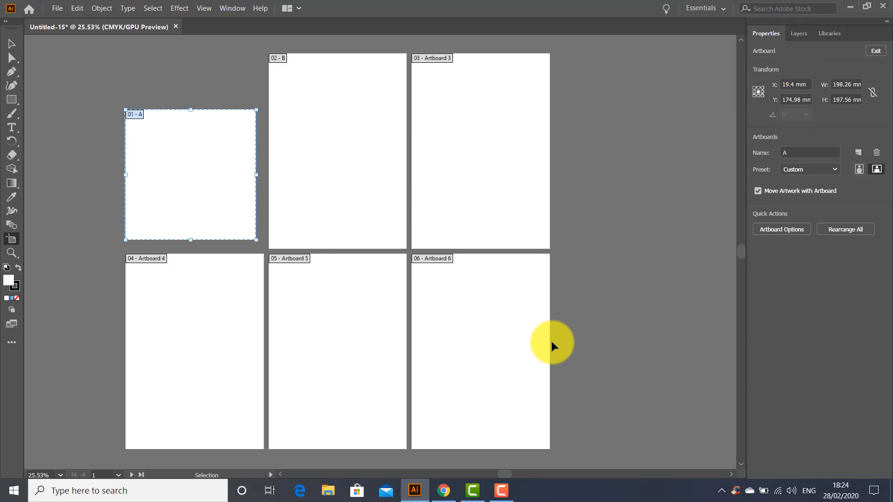
pyautogui.hotkey('ctrl', 'z')
pyautogui.hotkey('ctrl', 'z')
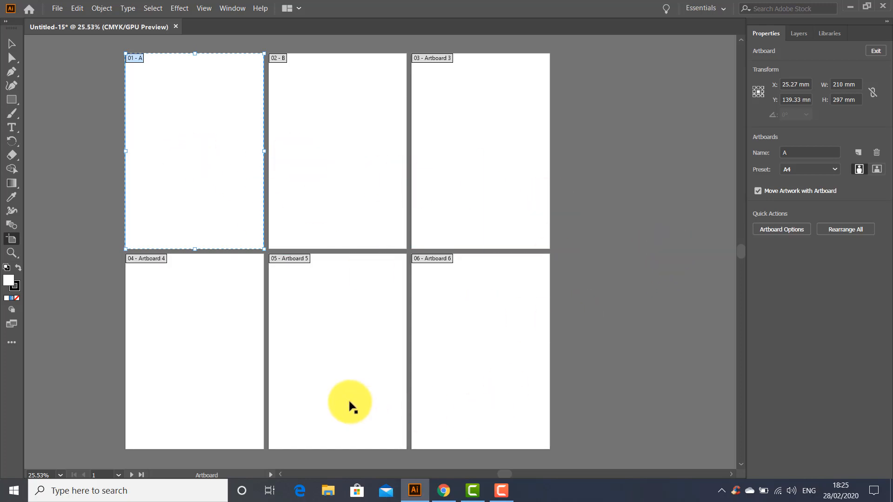
# Add the letter A as point text on artboard A and select it as an object
pyautogui.click(18, 130)
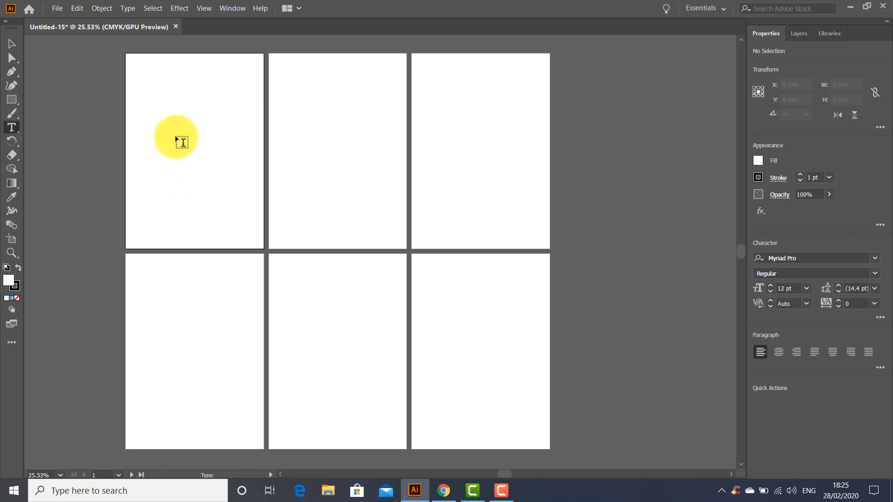
pyautogui.click(178, 139)
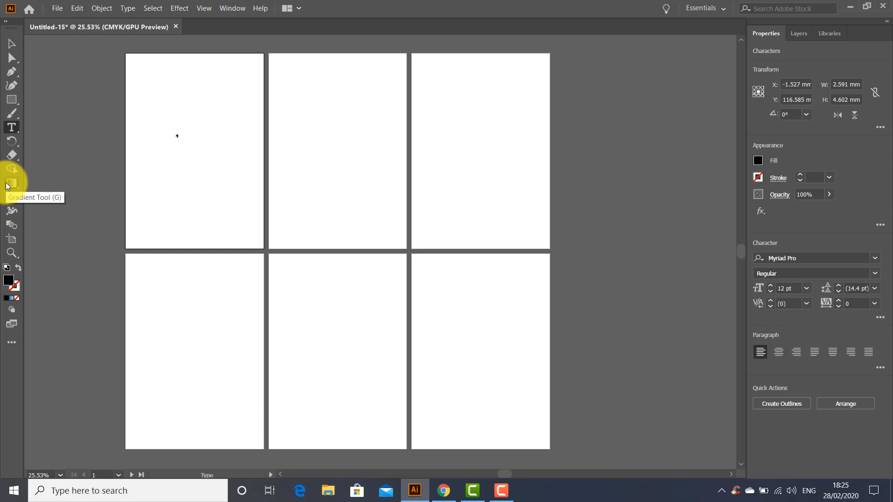
pyautogui.click(12, 44)
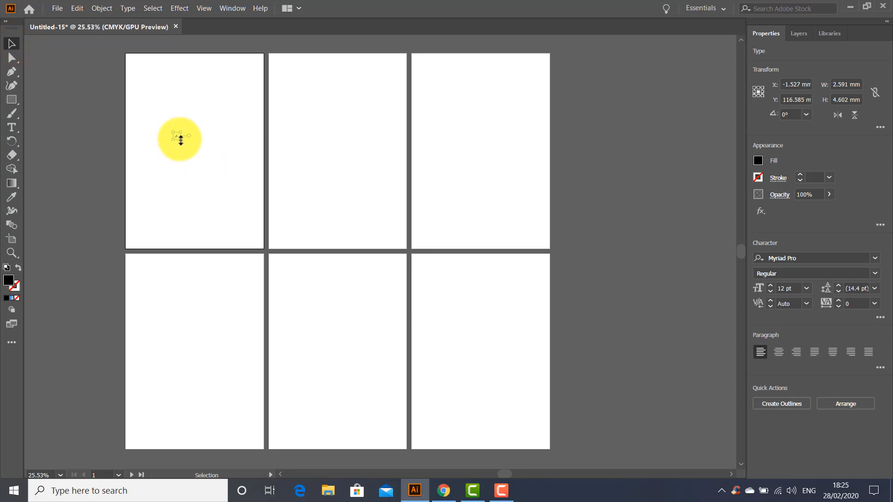
# Enlarge the letter A to about 134 × 147 mm and place a copy of it on each of the other five artboards
pyautogui.moveTo(180, 139); pyautogui.dragTo(222, 205)
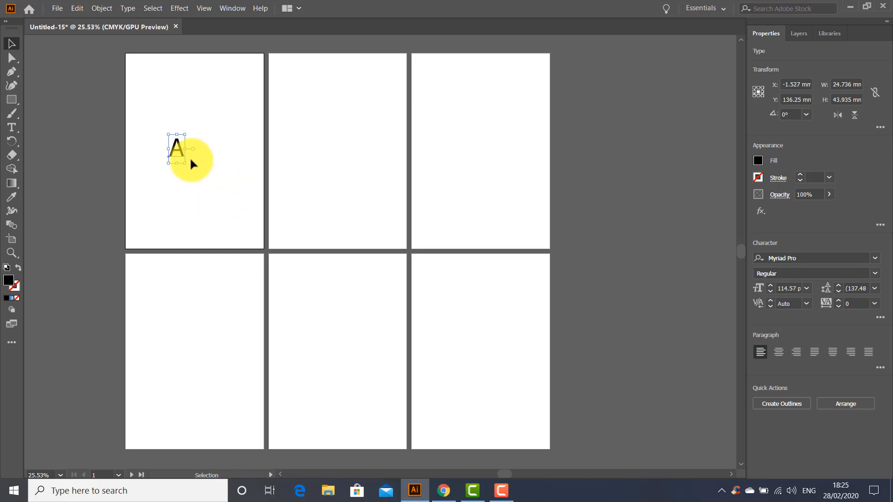
pyautogui.moveTo(187, 149); pyautogui.dragTo(185, 195)
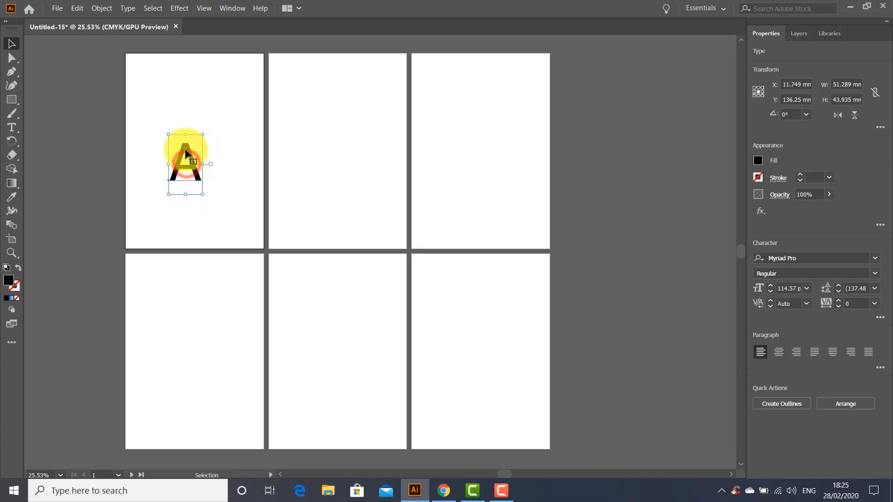
pyautogui.moveTo(185, 134); pyautogui.dragTo(185, 98)
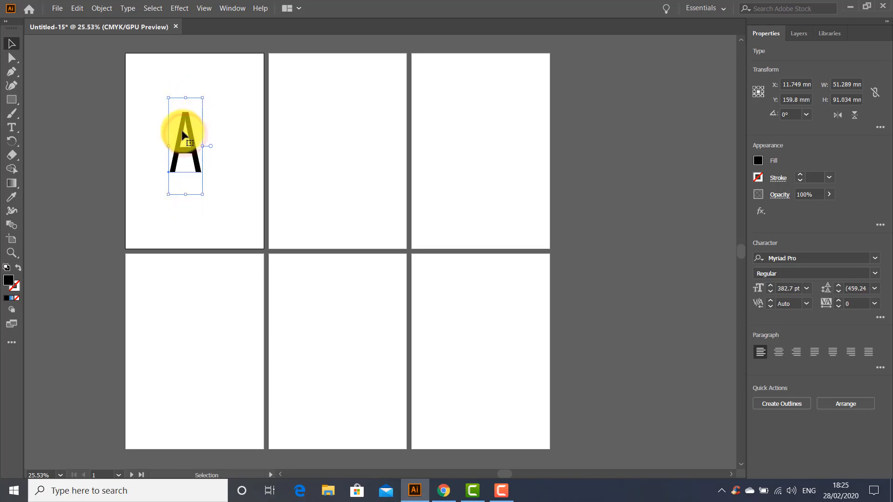
pyautogui.moveTo(169, 148); pyautogui.dragTo(232, 146)
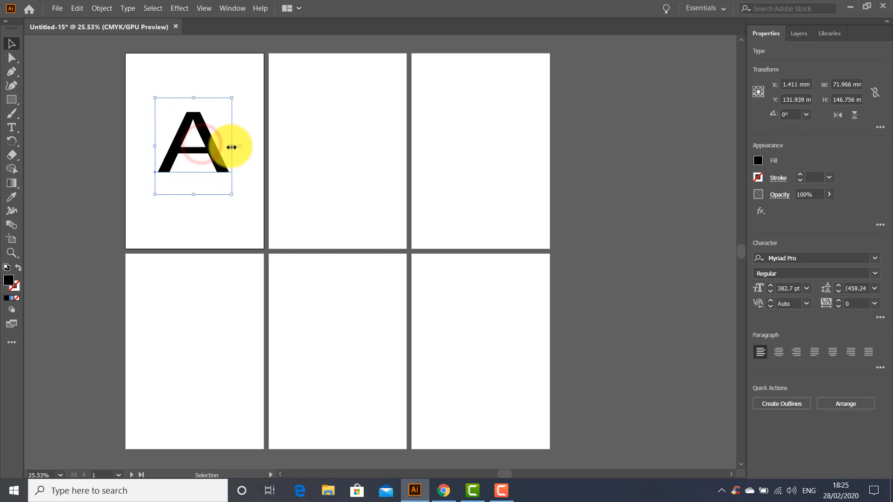
pyautogui.moveTo(154, 146); pyautogui.dragTo(188, 148)
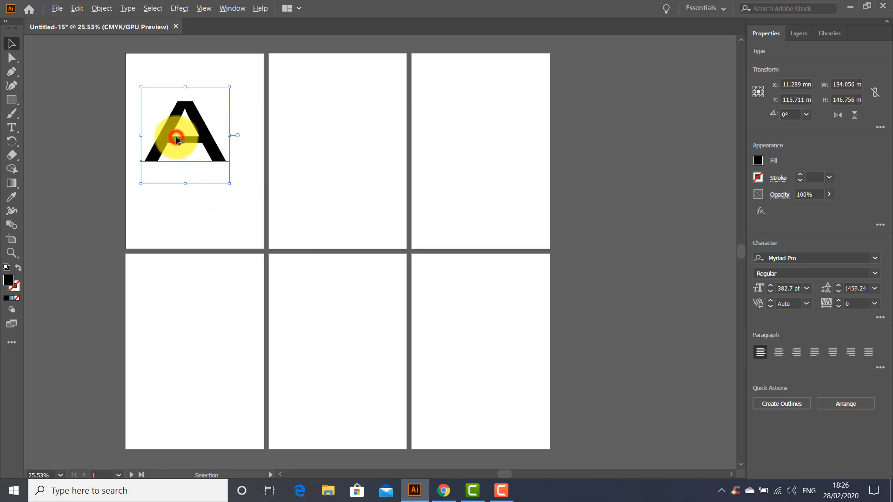
pyautogui.moveTo(177, 141); pyautogui.dragTo(499, 363)
# Replace the copied letter with B on artboard B and with C on Artboard 3
pyautogui.press('t')
pyautogui.click(304, 157)
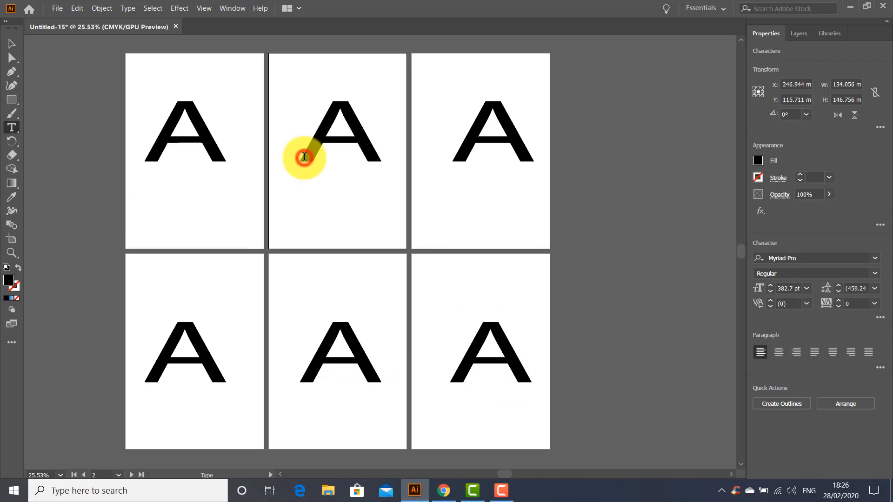
pyautogui.press('Delete')
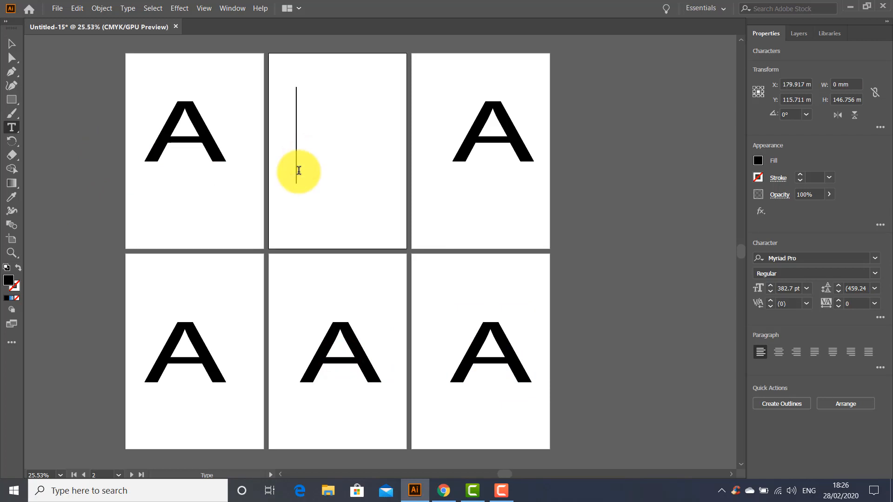
pyautogui.write('B')
pyautogui.click(459, 153)
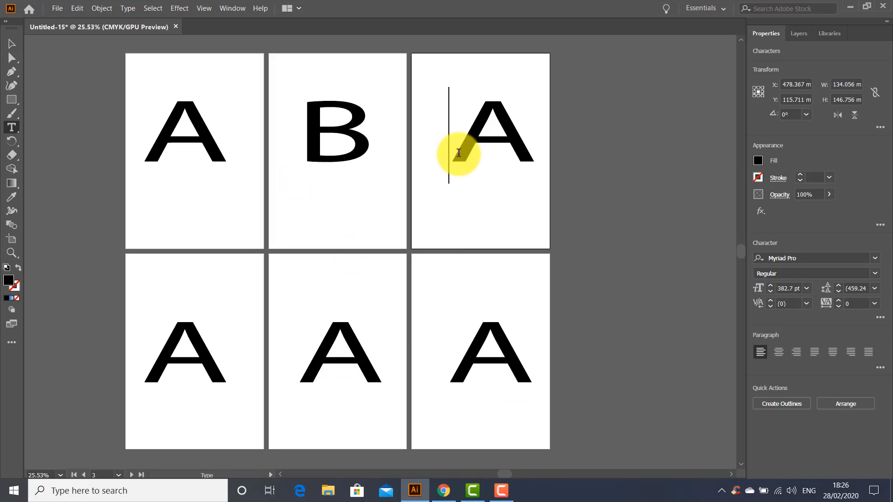
pyautogui.press('Delete')
pyautogui.write('C')
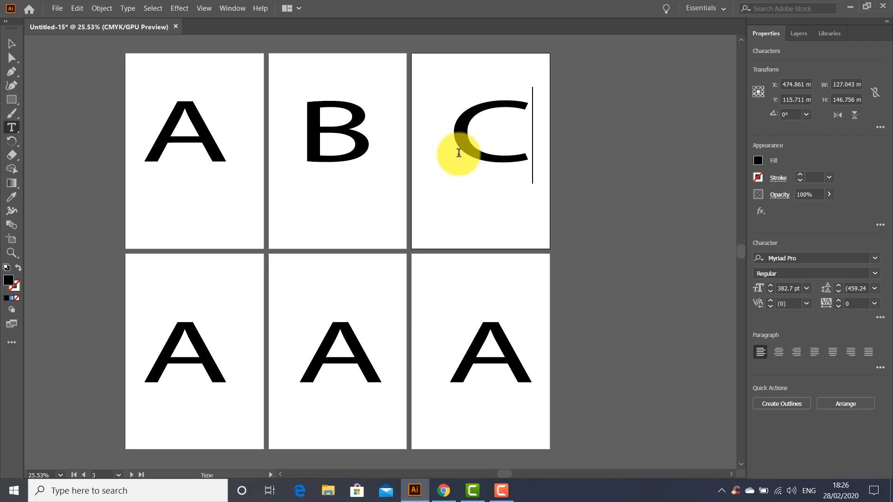
# Replace the lower-row letters with D, E and F on Artboards 4, 5 and 6, and finish the text editing
pyautogui.click(172, 377)
pyautogui.press('Delete')
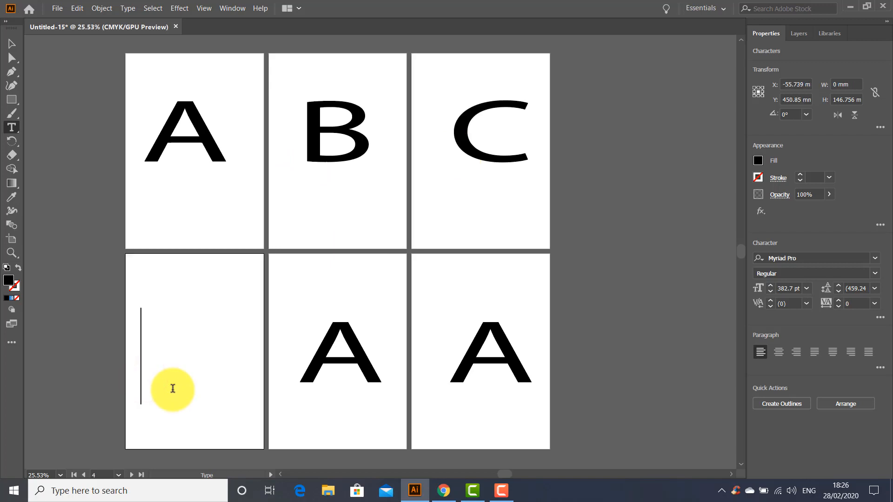
pyautogui.write('D')
pyautogui.click(318, 377)
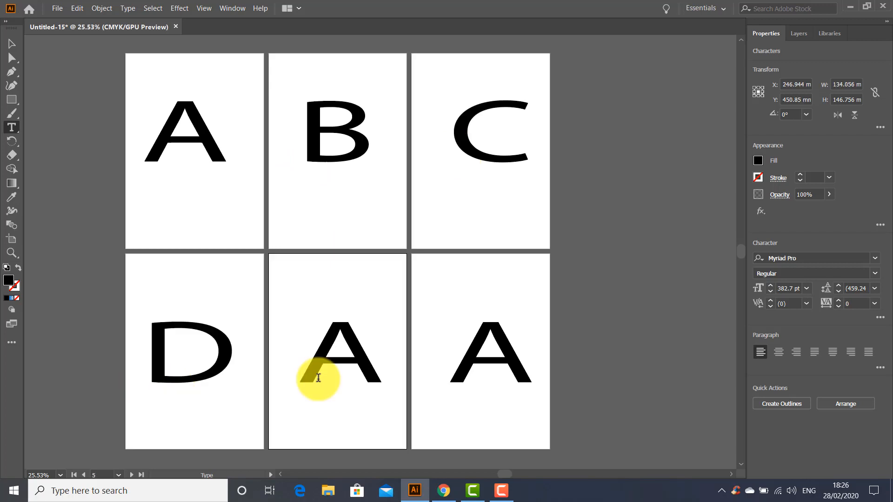
pyautogui.press('Delete')
pyautogui.write('E')
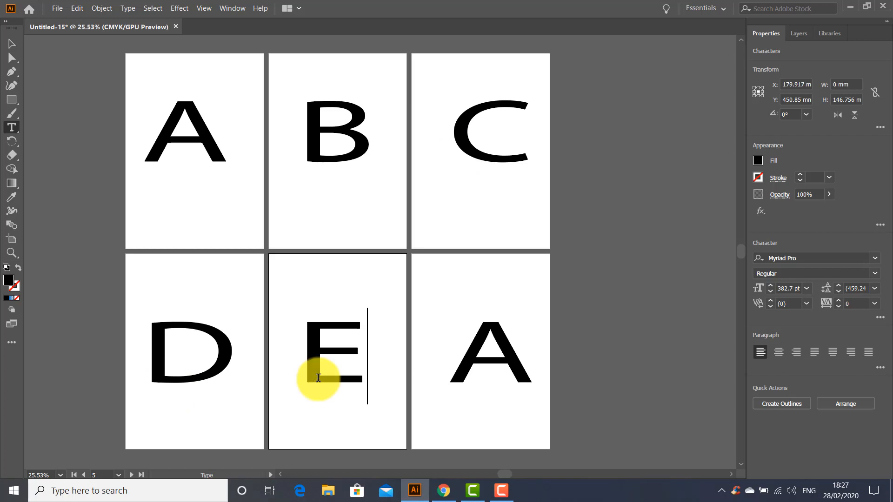
pyautogui.click(452, 379)
pyautogui.press('Delete')
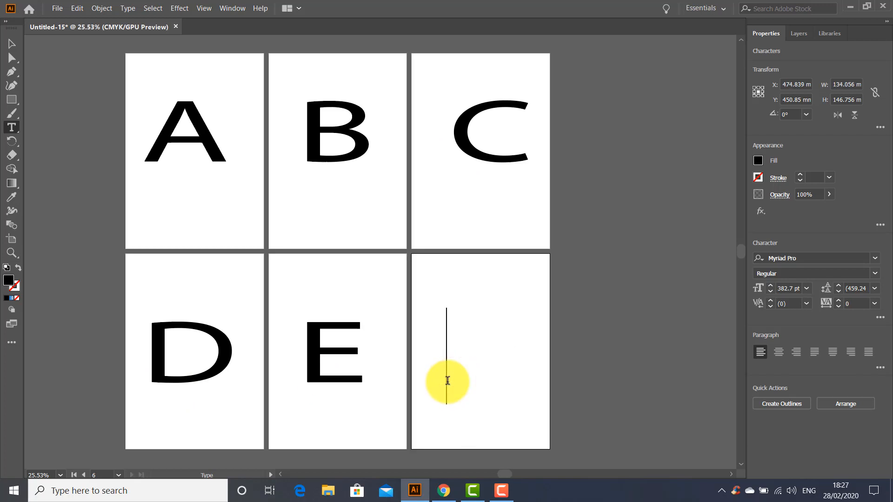
pyautogui.write('F')
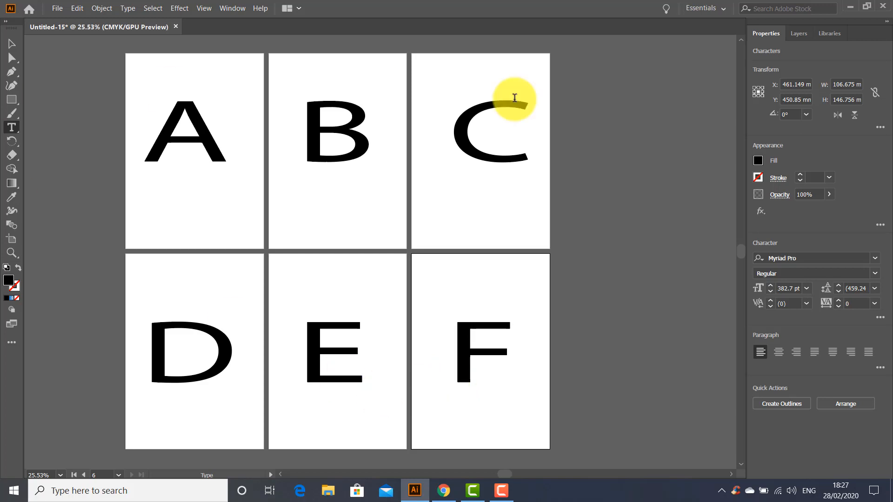
pyautogui.click(680, 264)
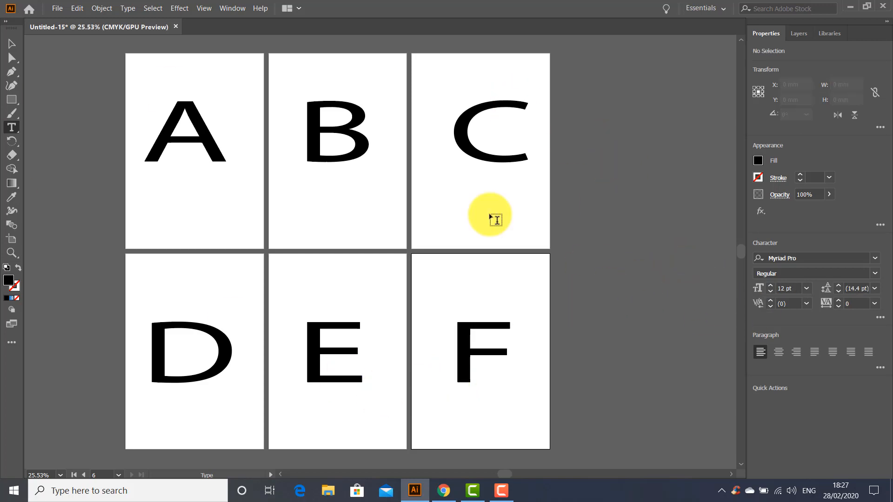
# Move artboard A with its artwork freehand around the canvas, ending at about X -18 mm, Y 139 mm
pyautogui.click(14, 238)
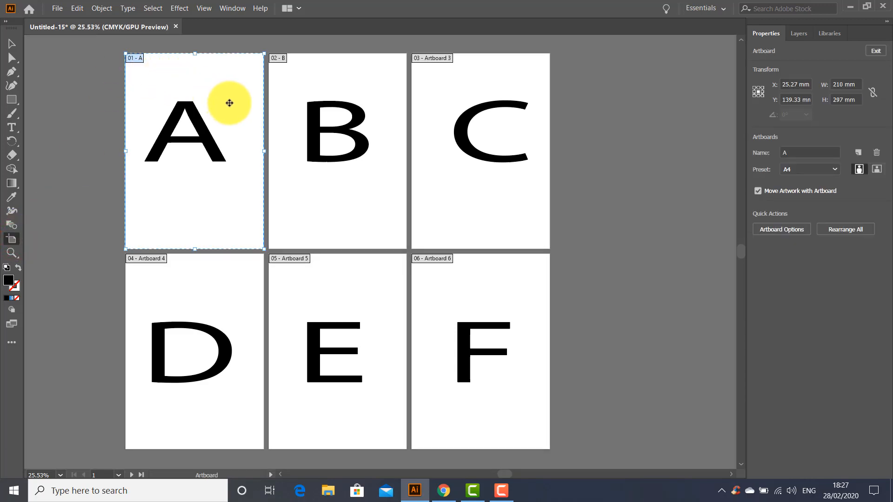
pyautogui.moveTo(235, 112); pyautogui.dragTo(174, 112)
pyautogui.moveTo(149, 91); pyautogui.dragTo(215, 138)
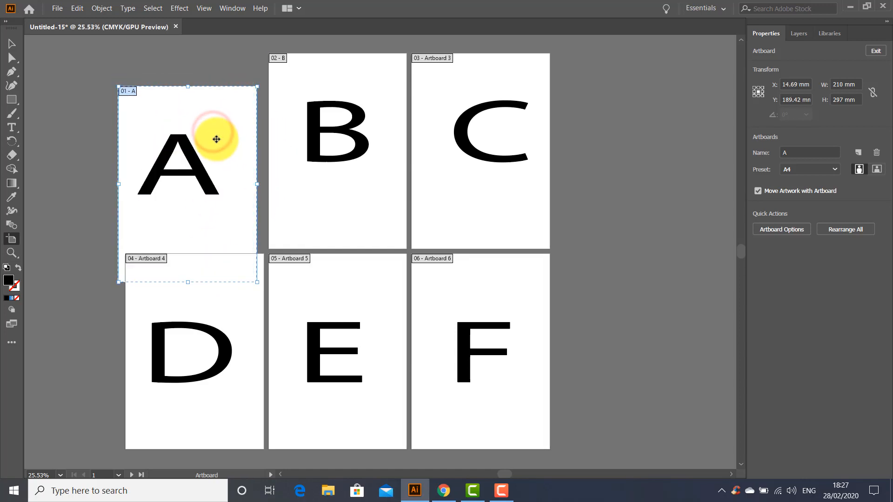
pyautogui.moveTo(228, 169); pyautogui.dragTo(156, 127)
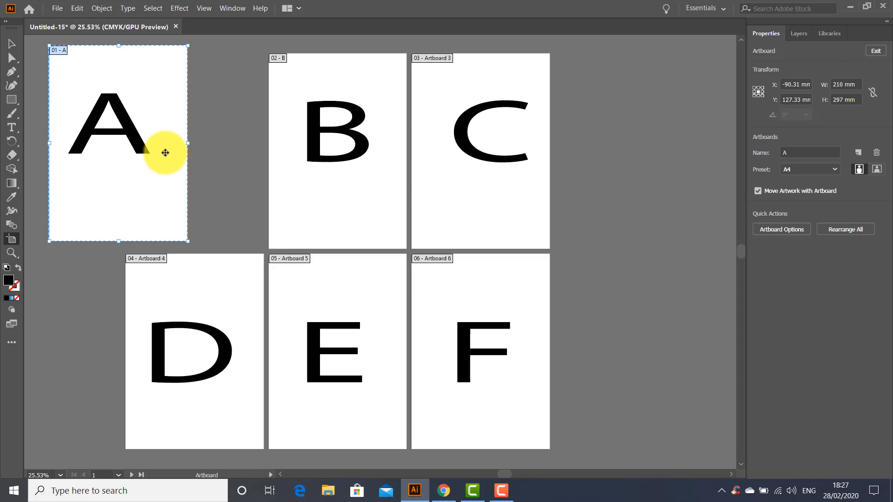
pyautogui.moveTo(157, 100); pyautogui.dragTo(188, 99)
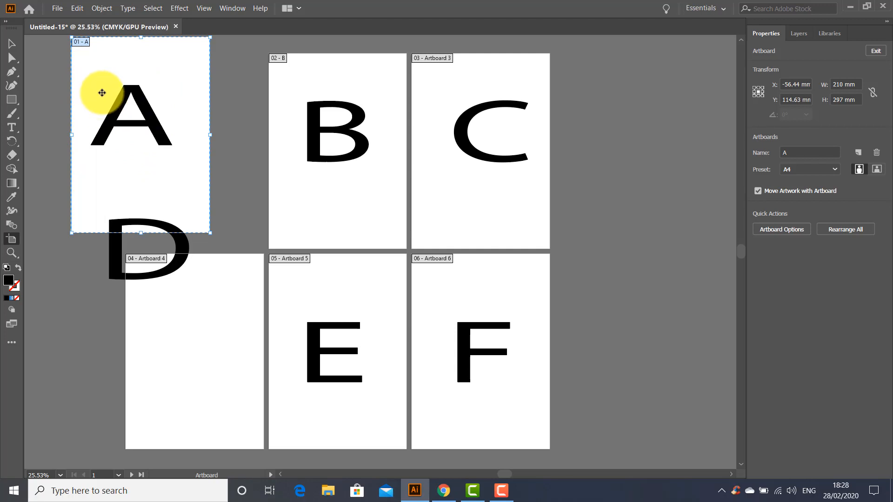
pyautogui.moveTo(99, 90); pyautogui.dragTo(125, 107)
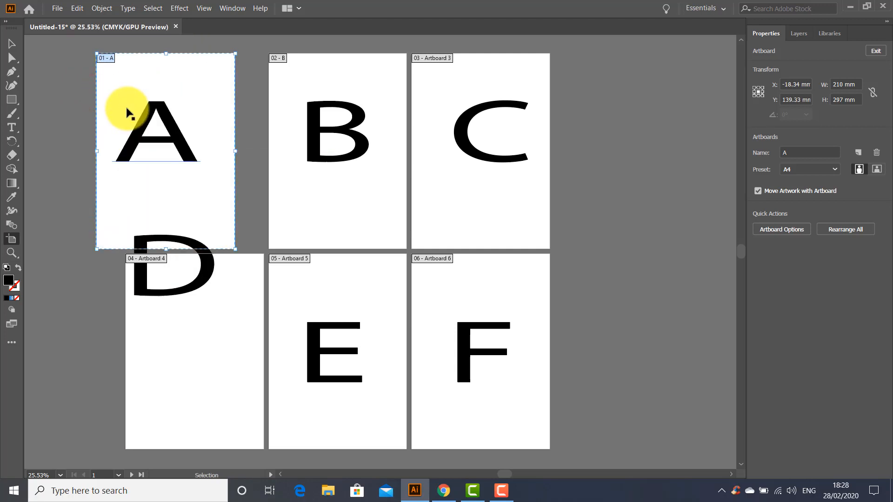
# Undo all the freehand moves of artboard A and its artwork
pyautogui.hotkey('ctrl', 'z')
pyautogui.hotkey('ctrl', 'z')
pyautogui.hotkey('ctrl', 'z')
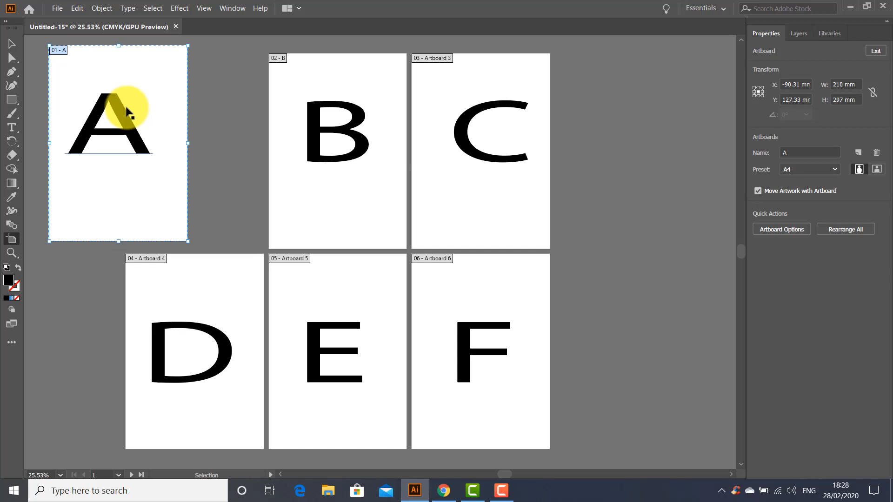
pyautogui.hotkey('ctrl', 'z')
pyautogui.hotkey('ctrl', 'z')
pyautogui.hotkey('ctrl', 'z')
pyautogui.hotkey('ctrl', 'z')
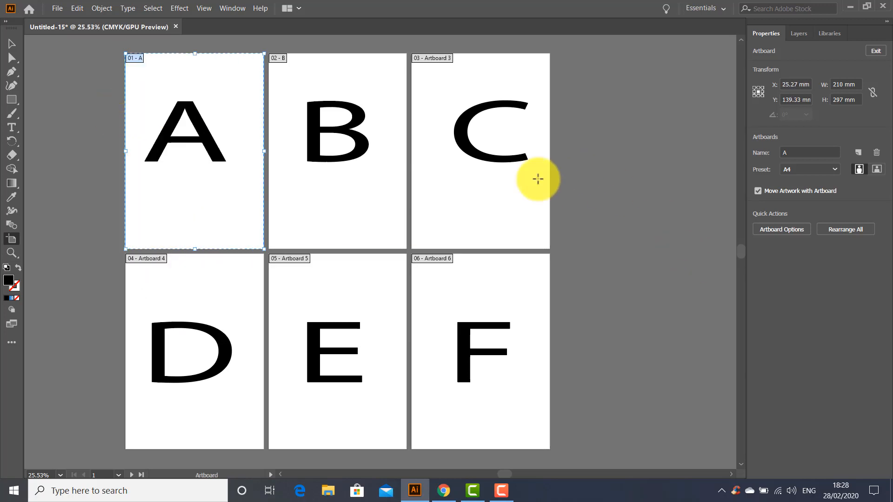
# Move Artboard 3 with its artwork to about X 685 mm, Y 162 mm, and without its artwork to about X 706 mm, Y 394 mm
pyautogui.moveTo(491, 189); pyautogui.dragTo(655, 215)
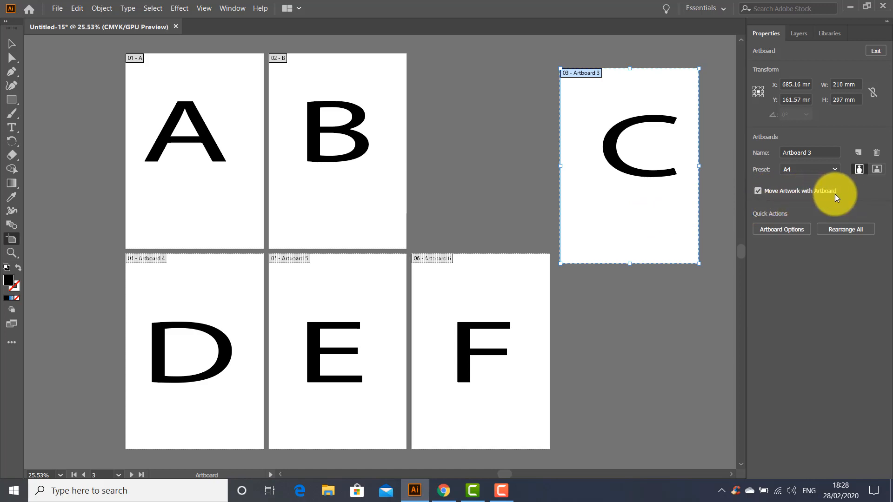
pyautogui.click(758, 191)
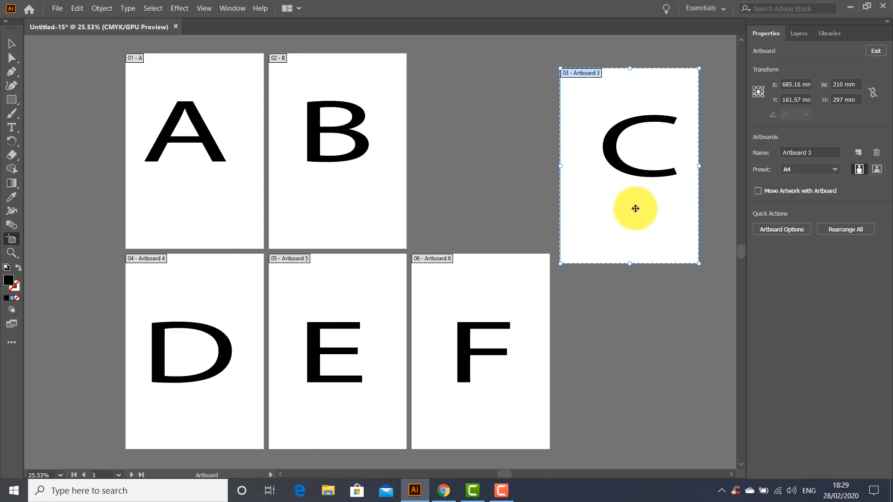
pyautogui.moveTo(636, 209); pyautogui.dragTo(648, 398)
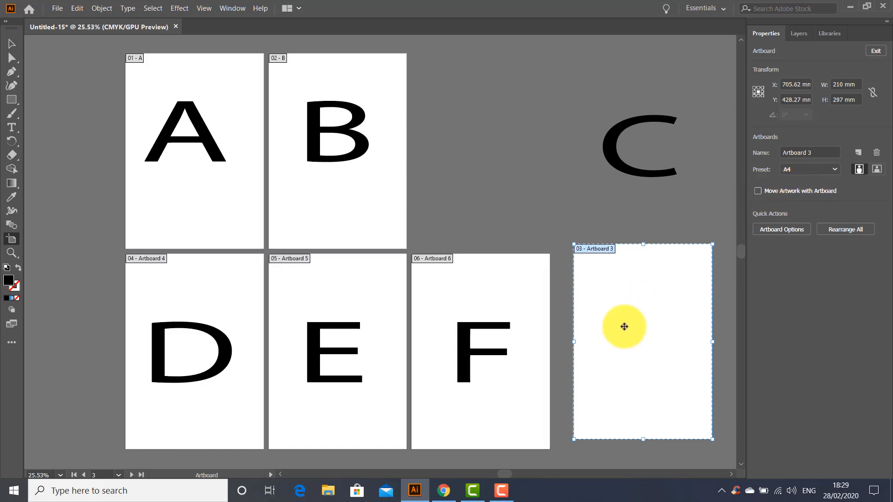
pyautogui.moveTo(635, 327); pyautogui.dragTo(638, 305)
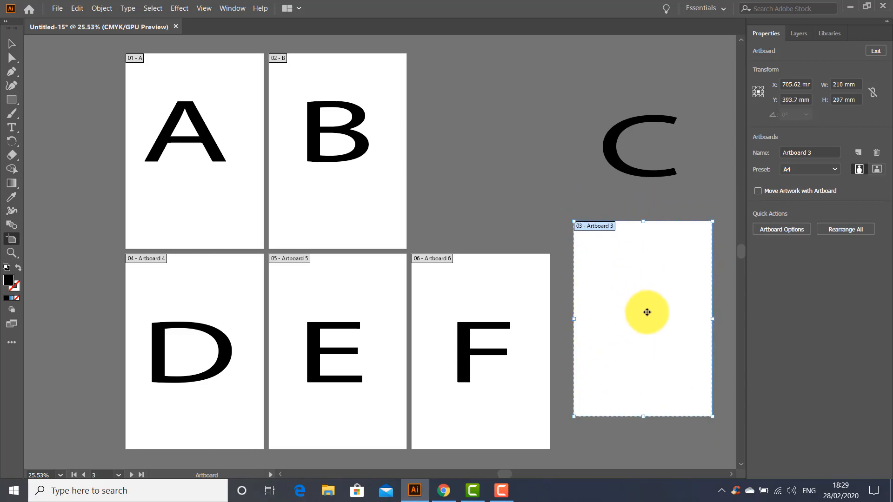
# Undo the two artwork-free moves and, with Move Artwork with Artboard on, return Artboard 3 to X 459.38 mm, Y 139.33 mm
pyautogui.hotkey('ctrl', 'z')
pyautogui.hotkey('ctrl', 'z')
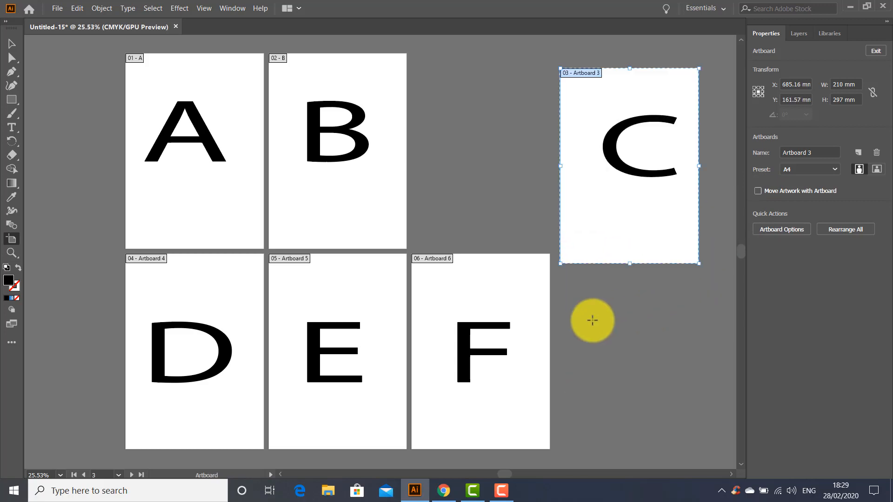
pyautogui.click(759, 192)
pyautogui.moveTo(612, 204); pyautogui.dragTo(464, 189)
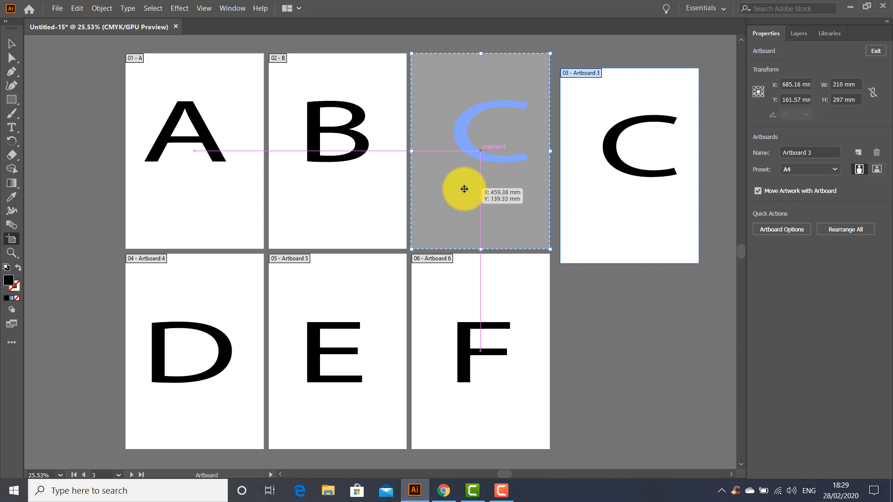
pyautogui.moveTo(464, 188); pyautogui.dragTo(465, 189)
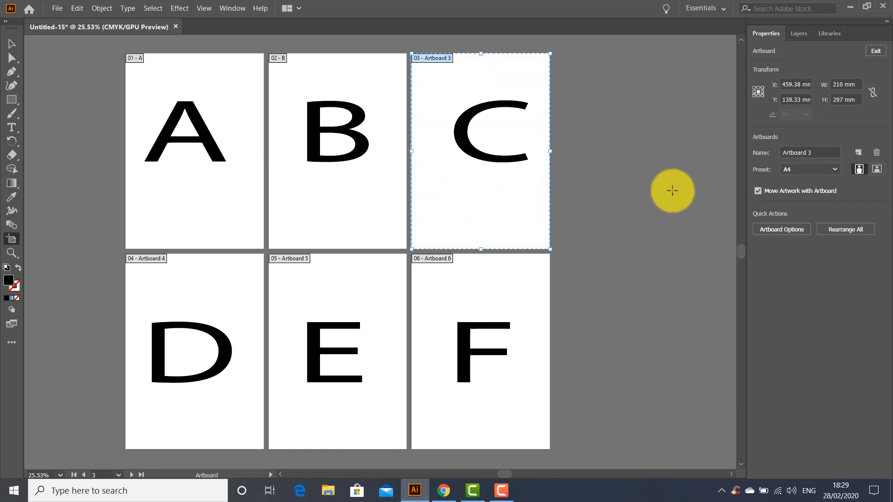
# Save the document as letters in the Documents > Adobe > Logo folder, using the Adobe Illustrator (*.AI) format
pyautogui.click(58, 9)
pyautogui.click(58, 11)
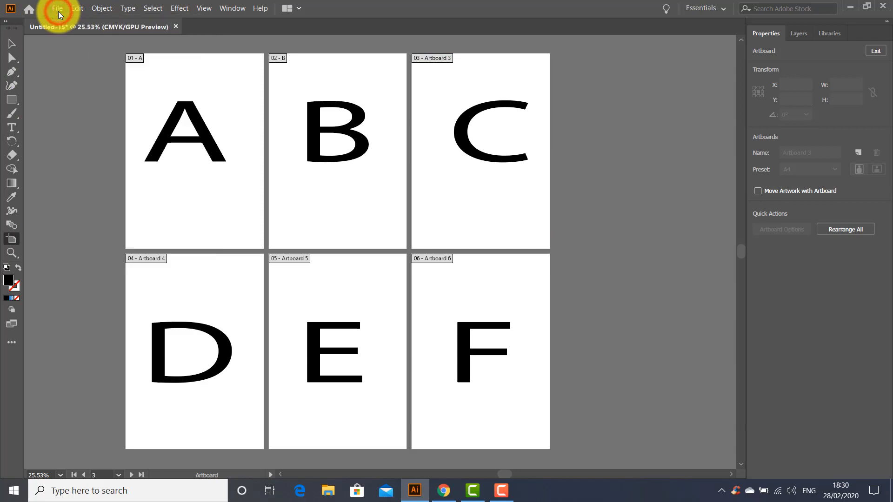
pyautogui.click(57, 11)
pyautogui.click(72, 101)
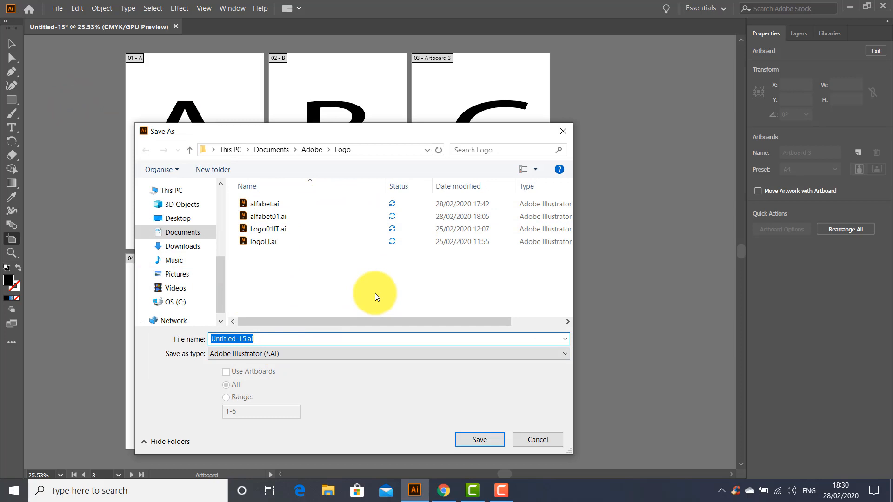
pyautogui.write('l')
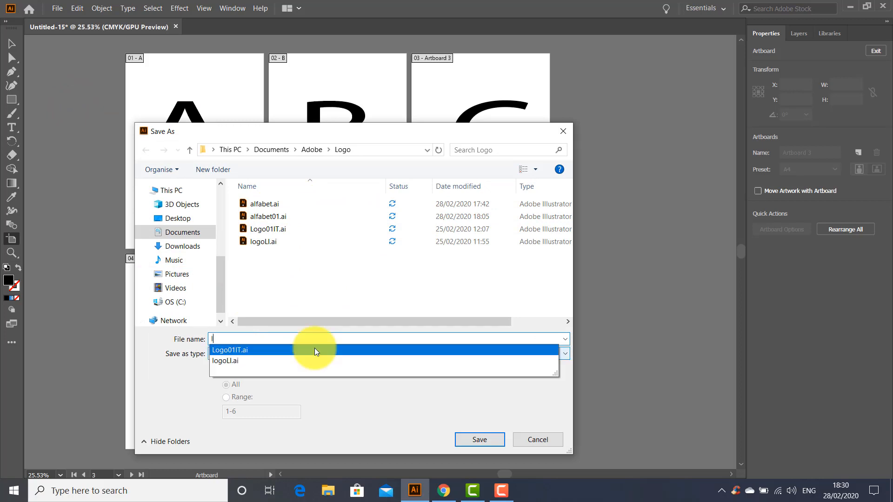
pyautogui.write('etters')
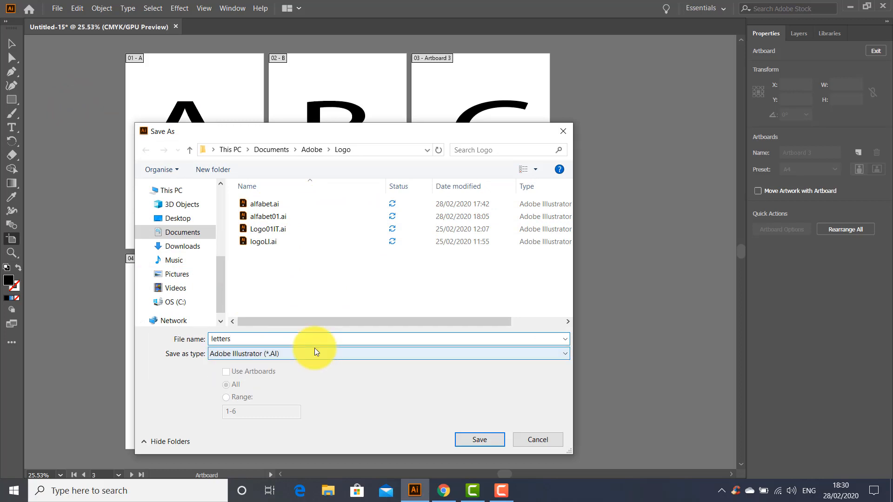
pyautogui.click(565, 354)
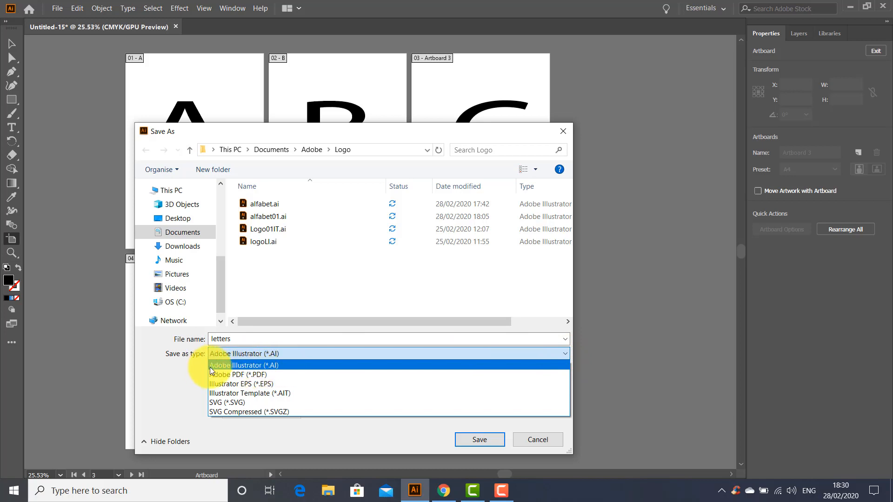
pyautogui.click(272, 368)
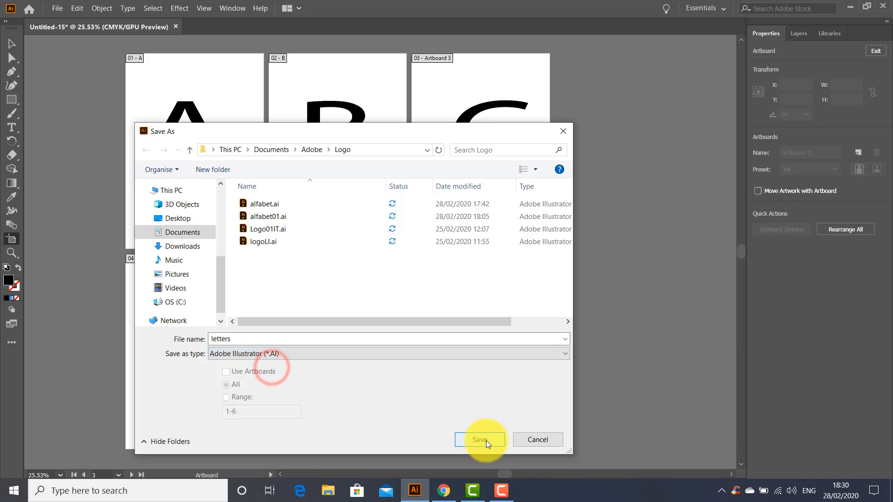
pyautogui.click(486, 440)
pyautogui.click(424, 426)
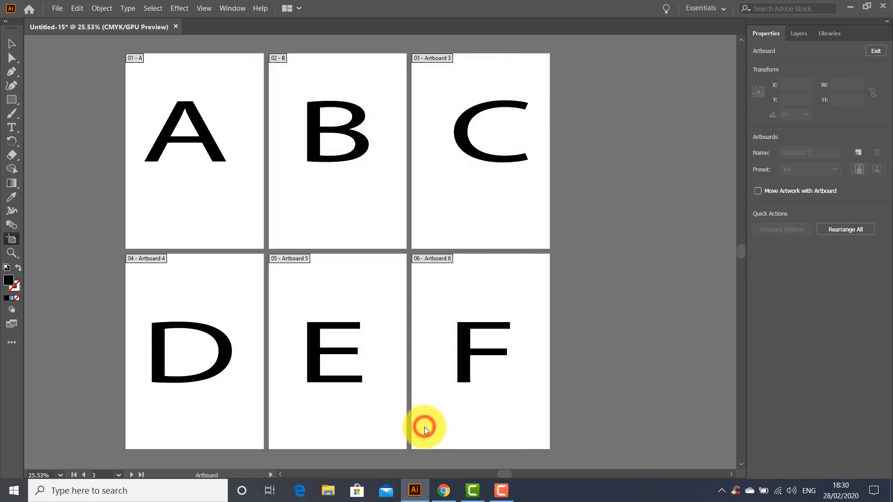